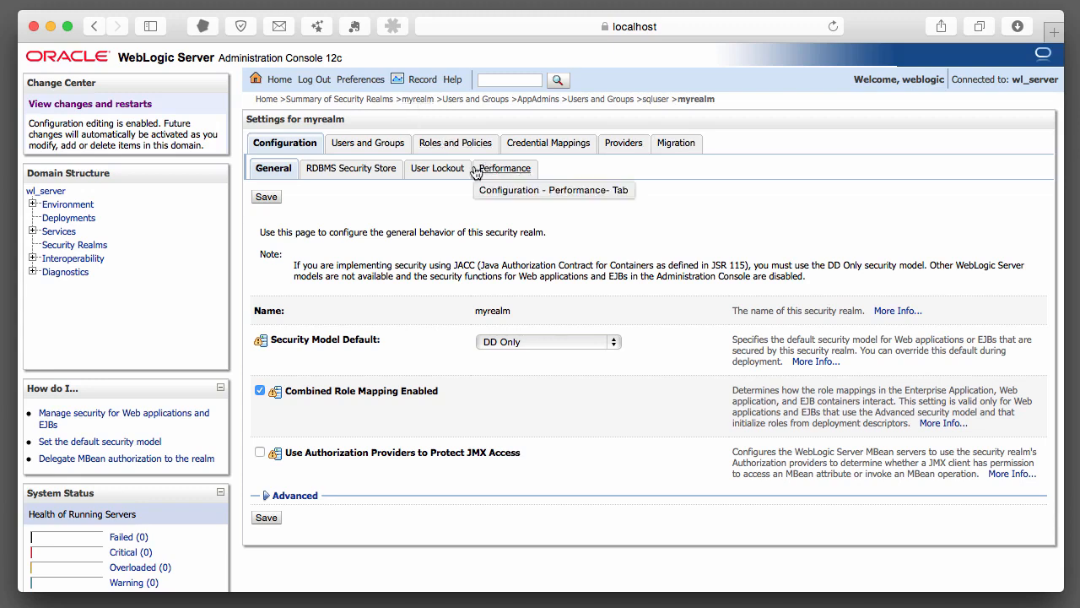
Show myrealm's security providers and switch to the Password Validation provider list
left_click(622, 142)
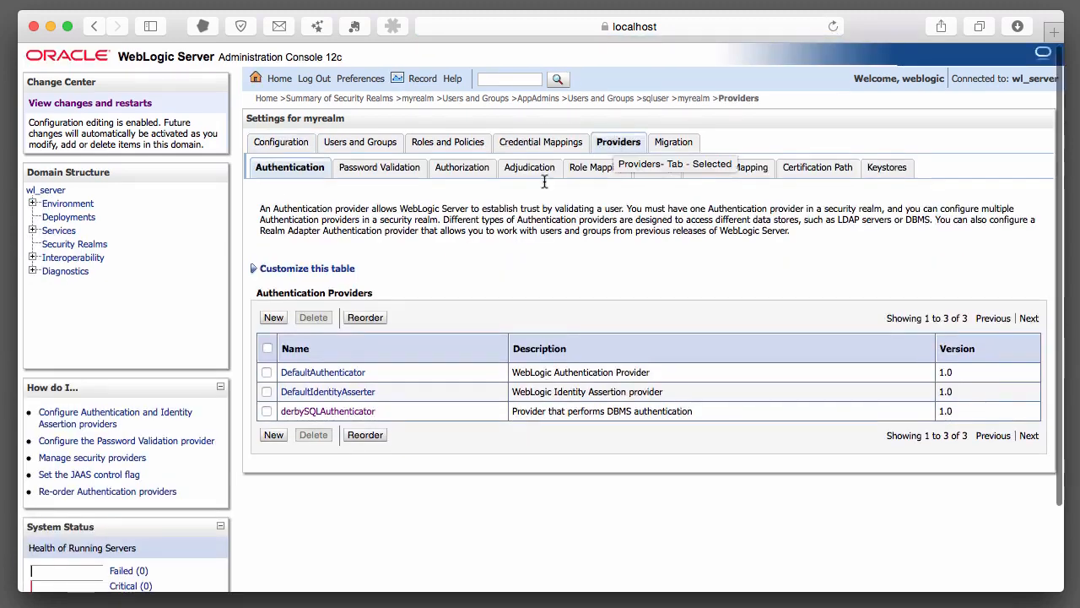
left_click(393, 167)
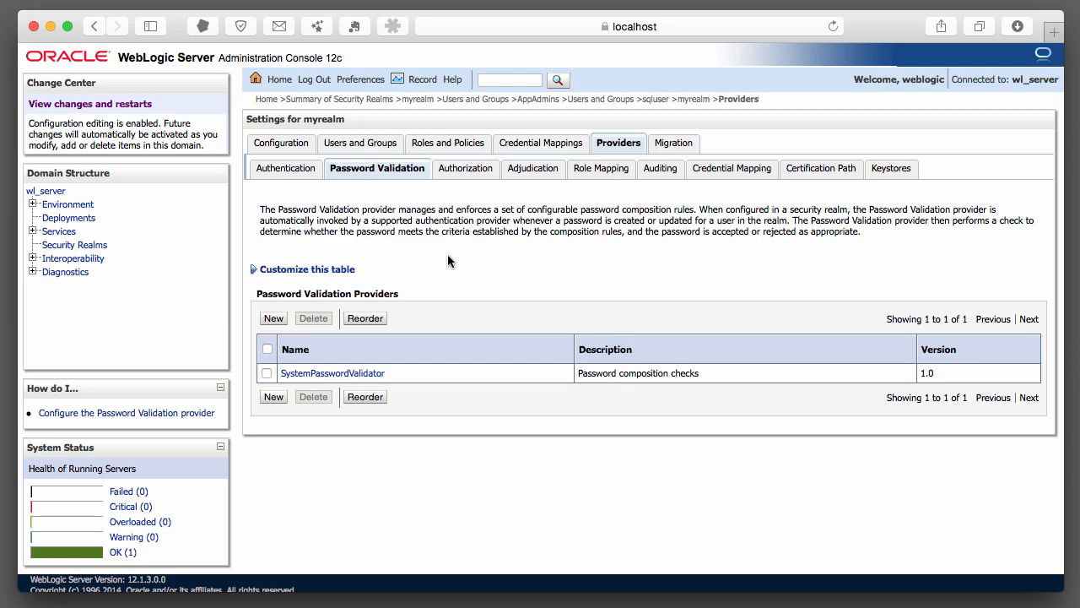
Open SystemPasswordValidator's Provider Specific rules and scroll down to the Character Policies section
left_click(331, 373)
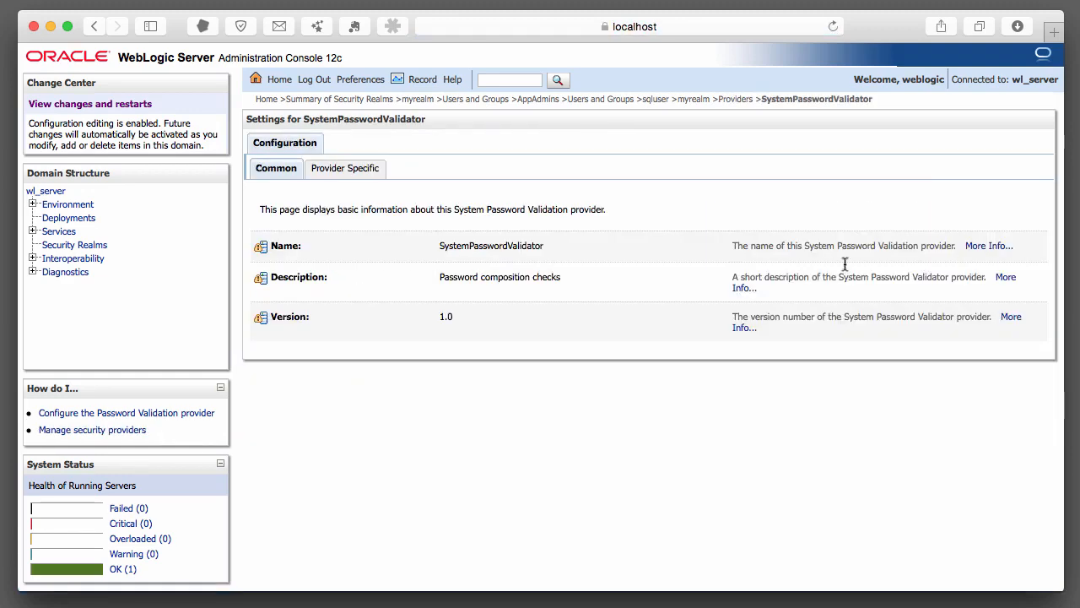
left_click(357, 170)
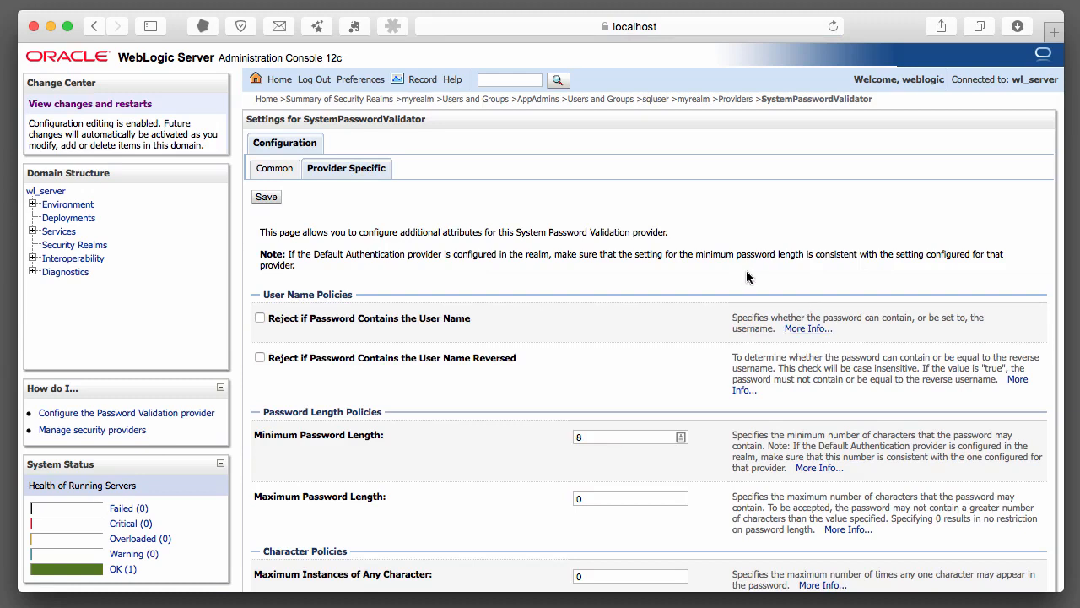
scroll(732, 277, "down", 3)
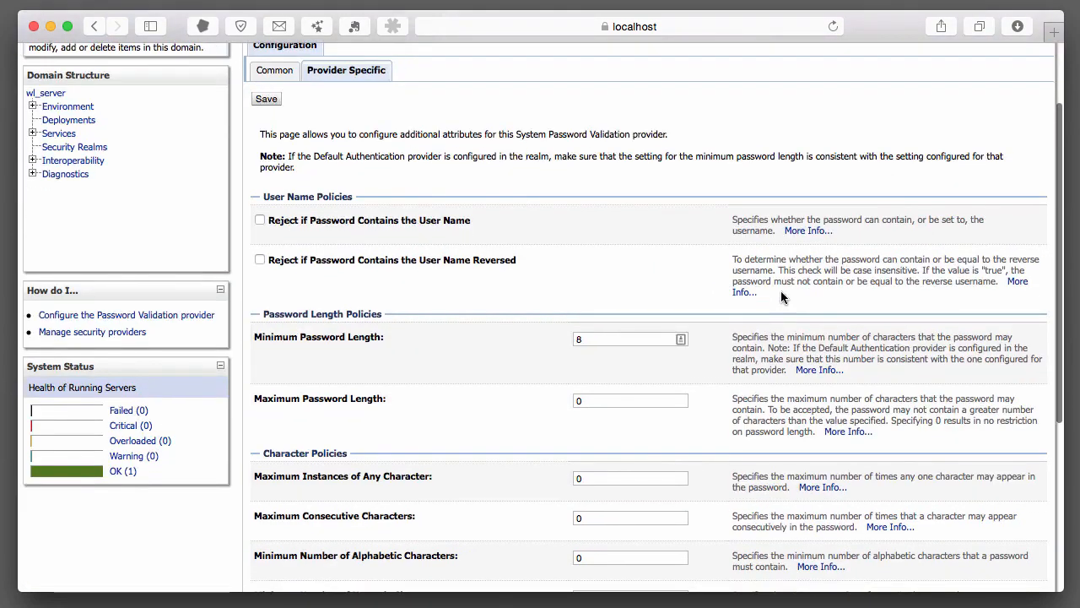
scroll(802, 290, "down", 1)
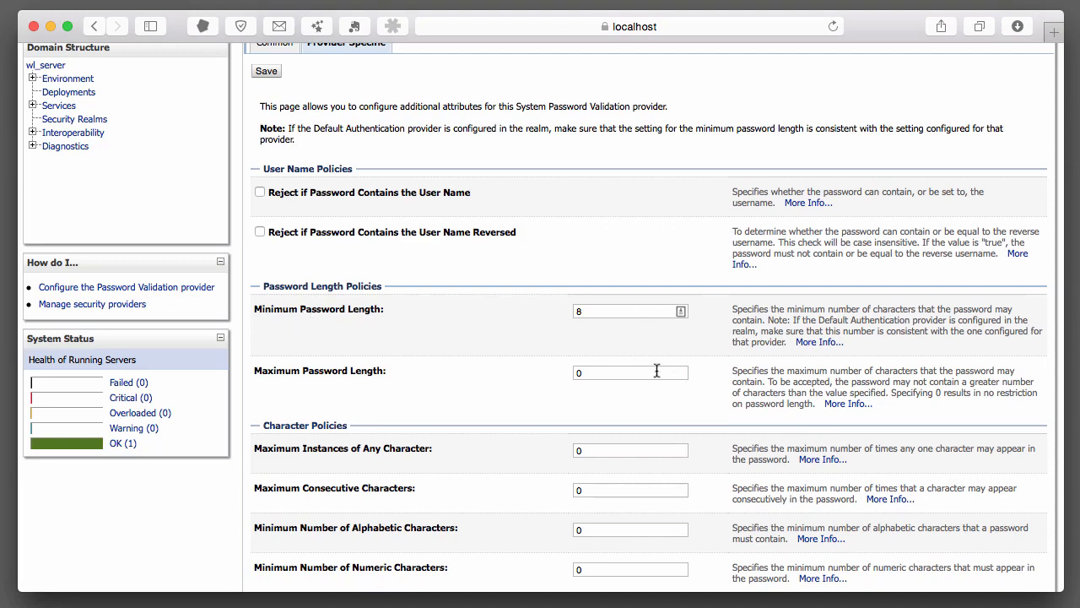
scroll(472, 371, "down", 3)
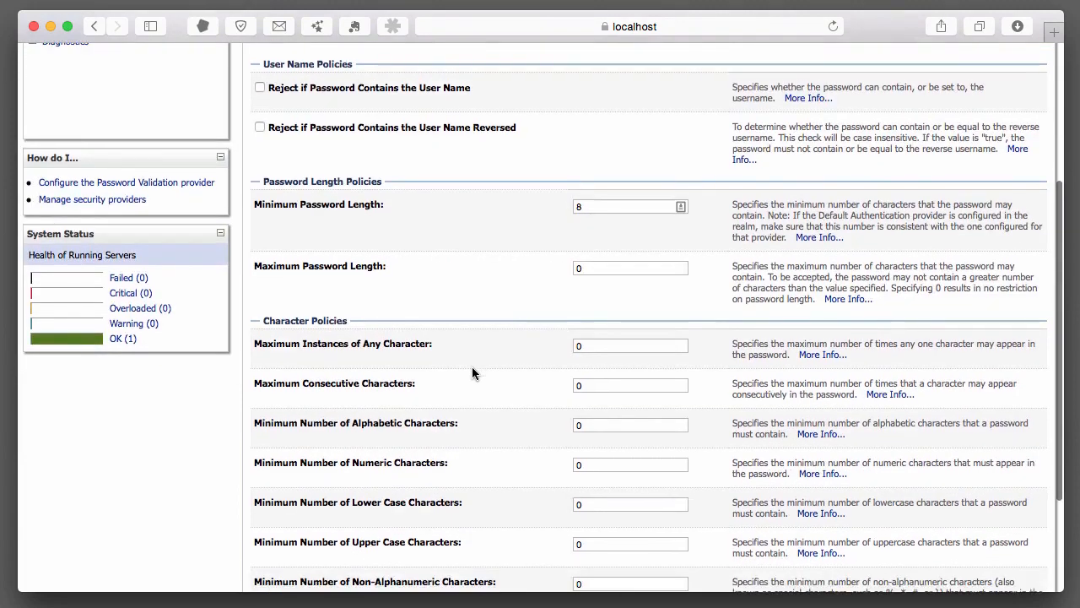
scroll(472, 371, "down", 4)
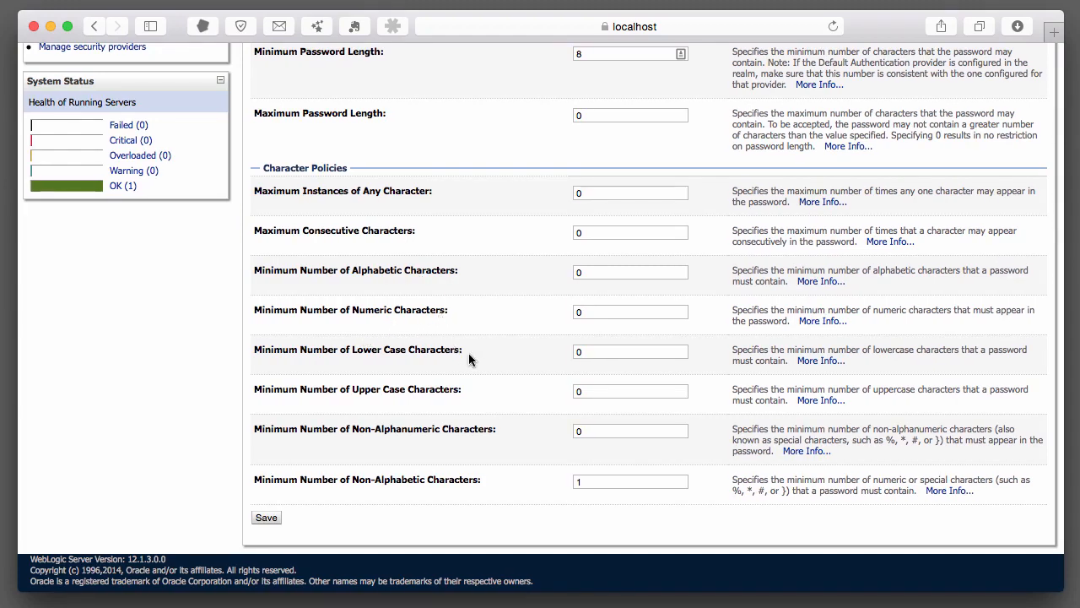
Set Minimum Number of Numeric Characters to 1, save, and return to myrealm's users list
left_click(577, 312)
left_click_drag(599, 311, 571, 312)
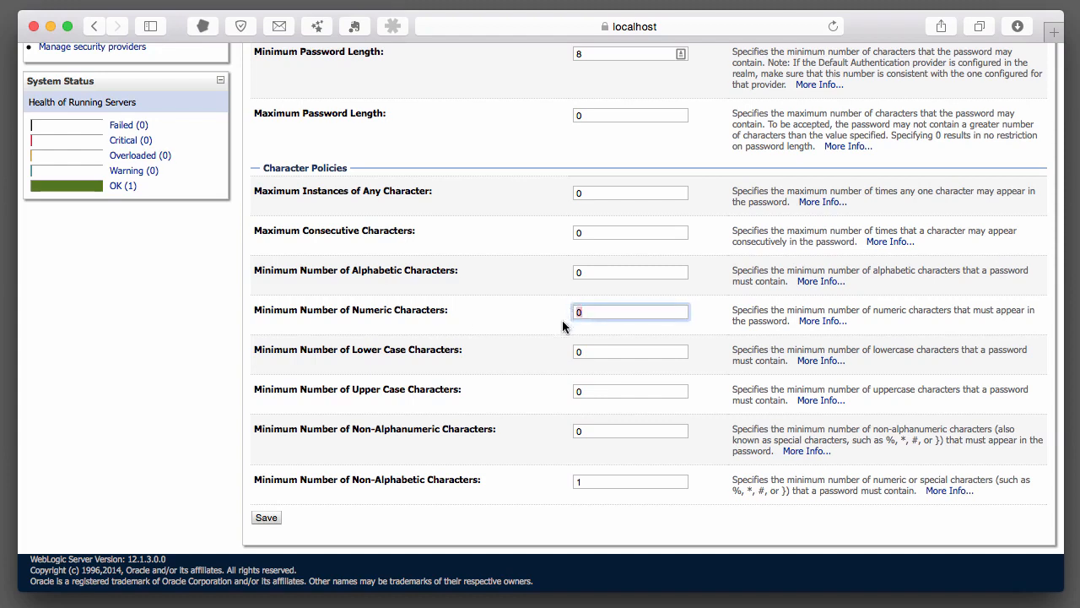
type("3")
key("BackSpace")
type("1")
left_click(271, 518)
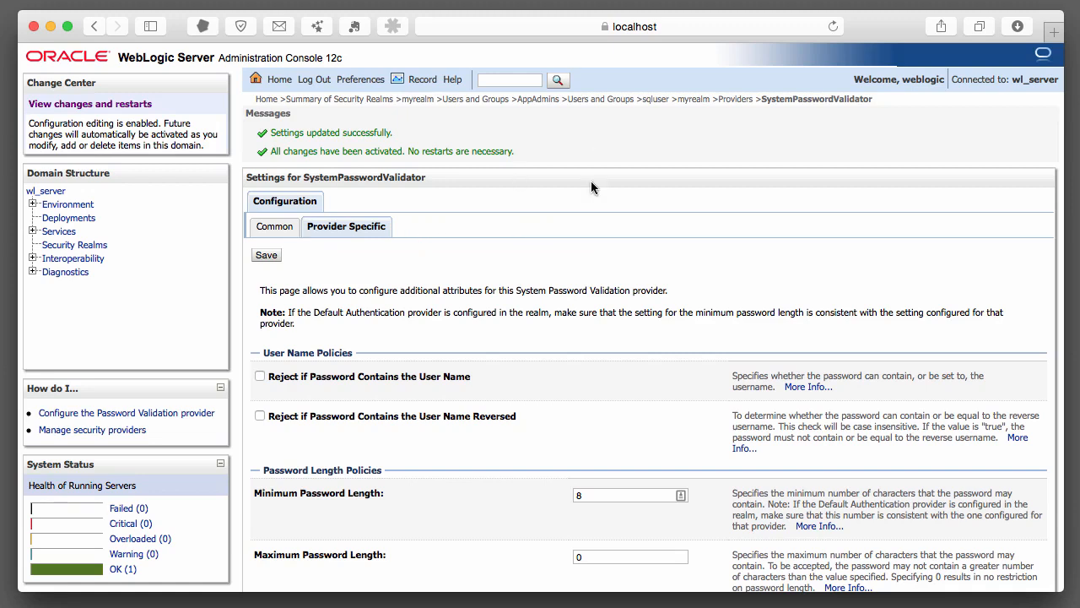
left_click(594, 100)
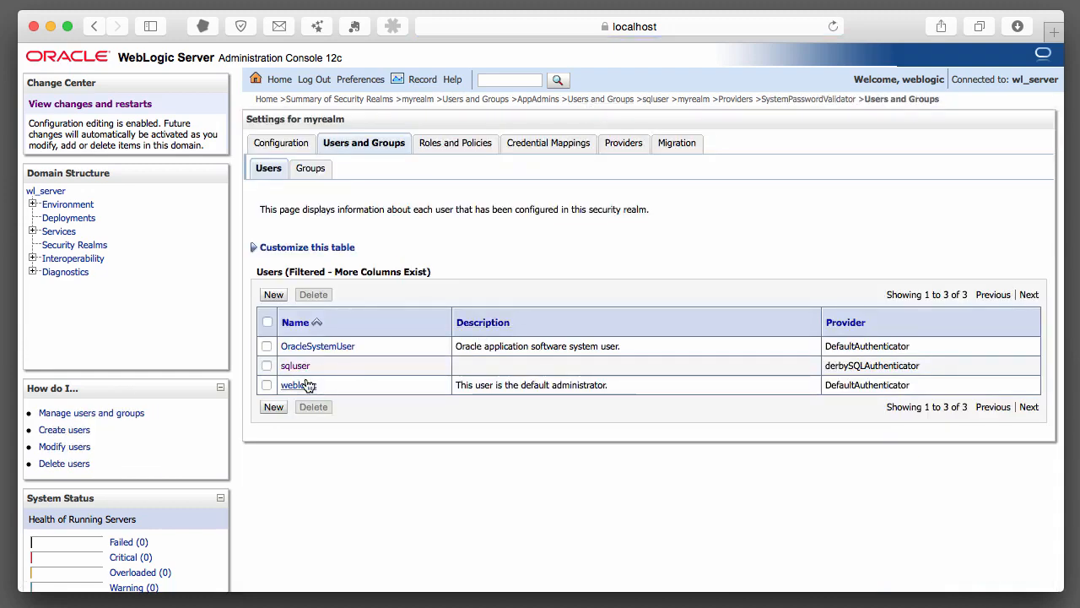
Enter and confirm a new password for sqluser, which is rejected with numeric-character validation errors
left_click(306, 366)
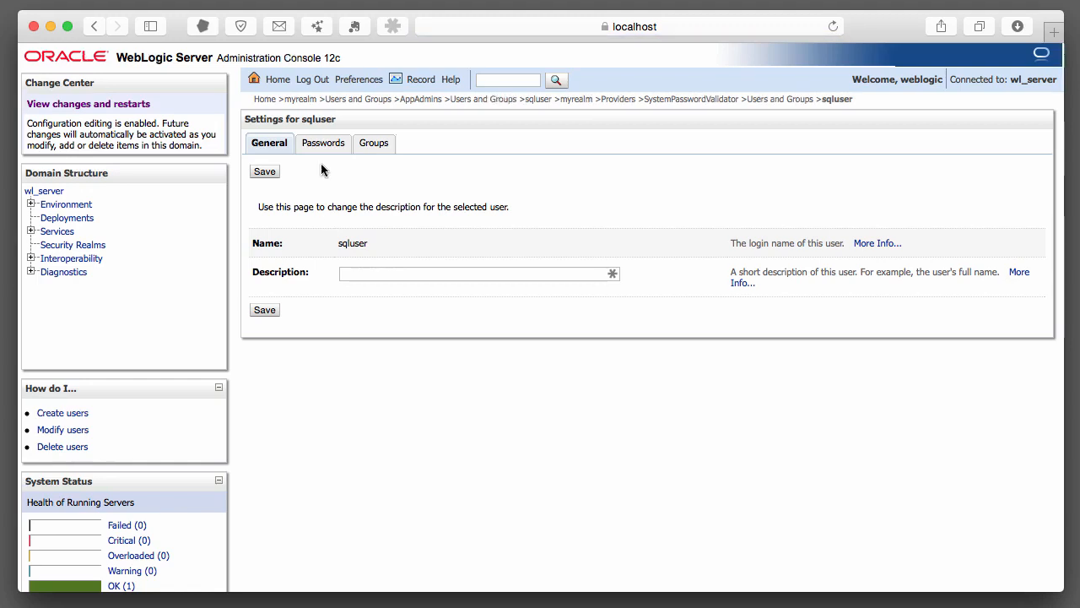
left_click(326, 147)
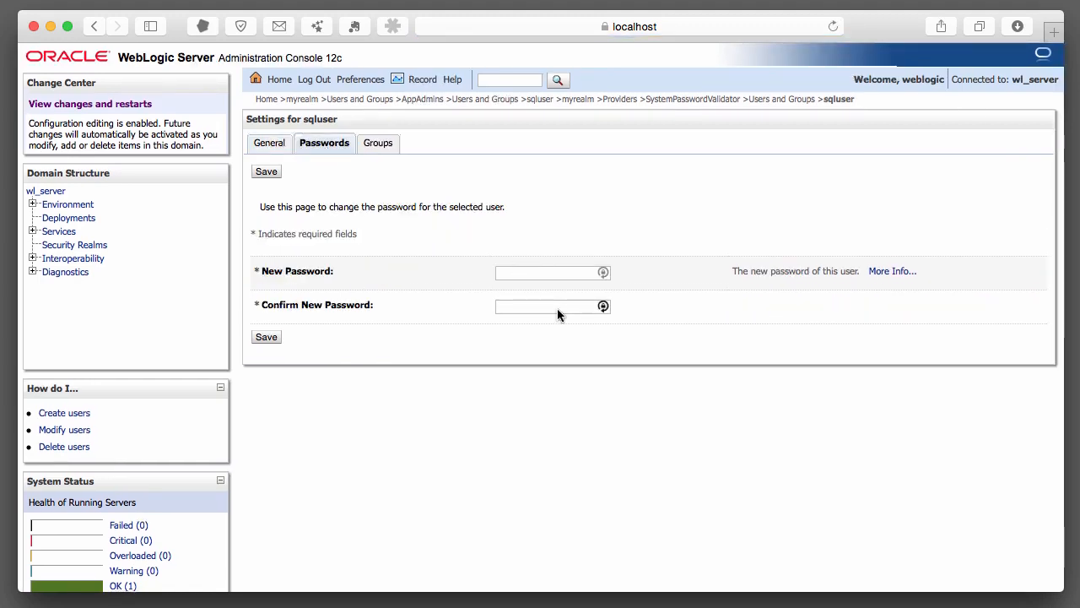
left_click(544, 273)
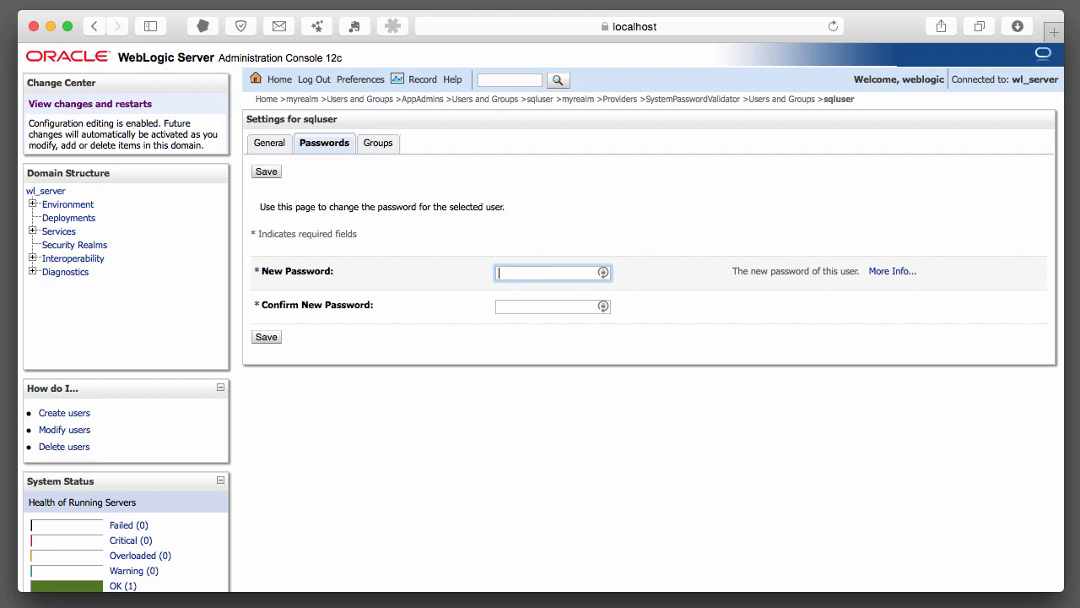
type("welcome1")
key("Tab")
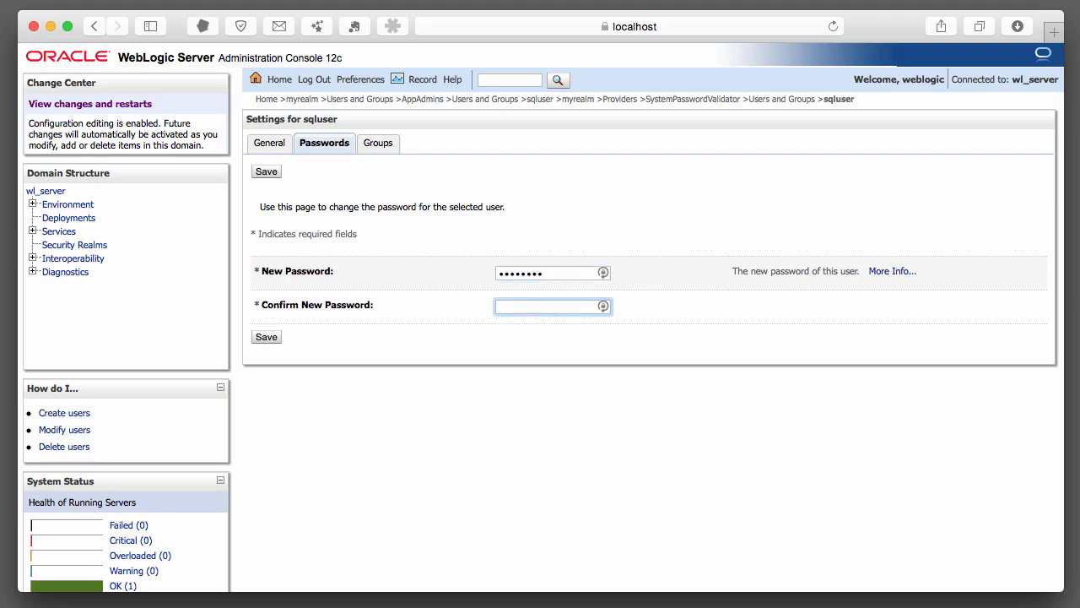
type("welcome1")
key("Return")
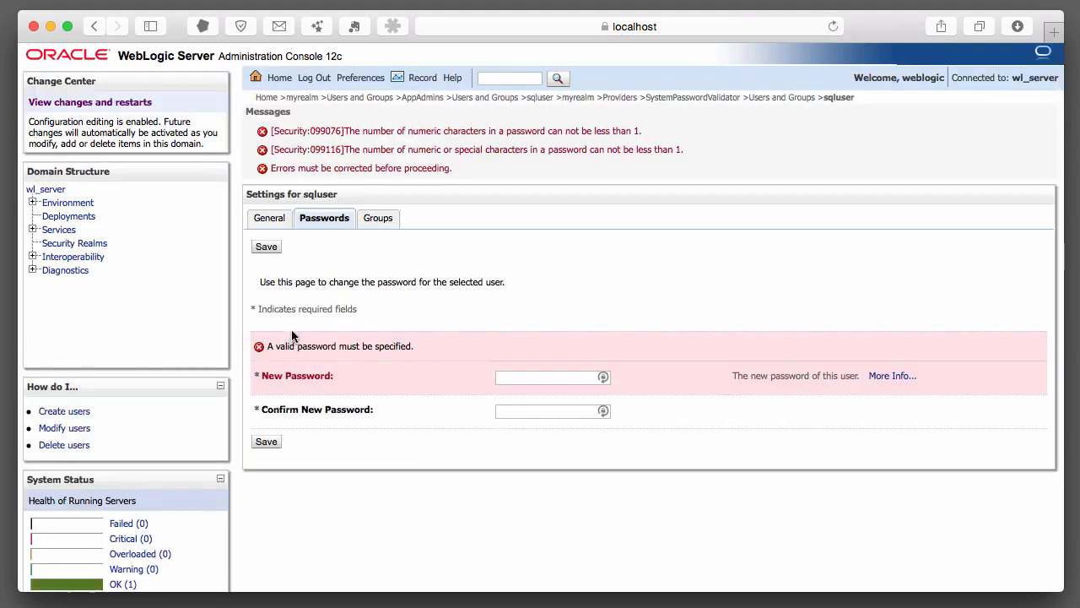
Save a compliant new password for sqluser, then go back to myrealm's Users list
scroll(321, 337, "down", 1)
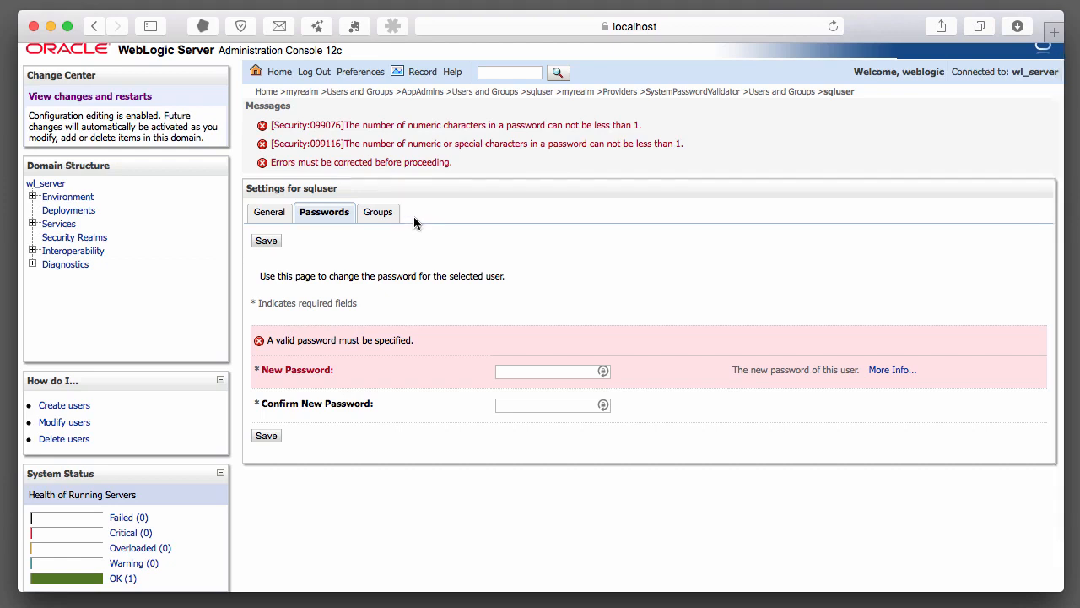
scroll(416, 234, "up", 1)
left_click(532, 385)
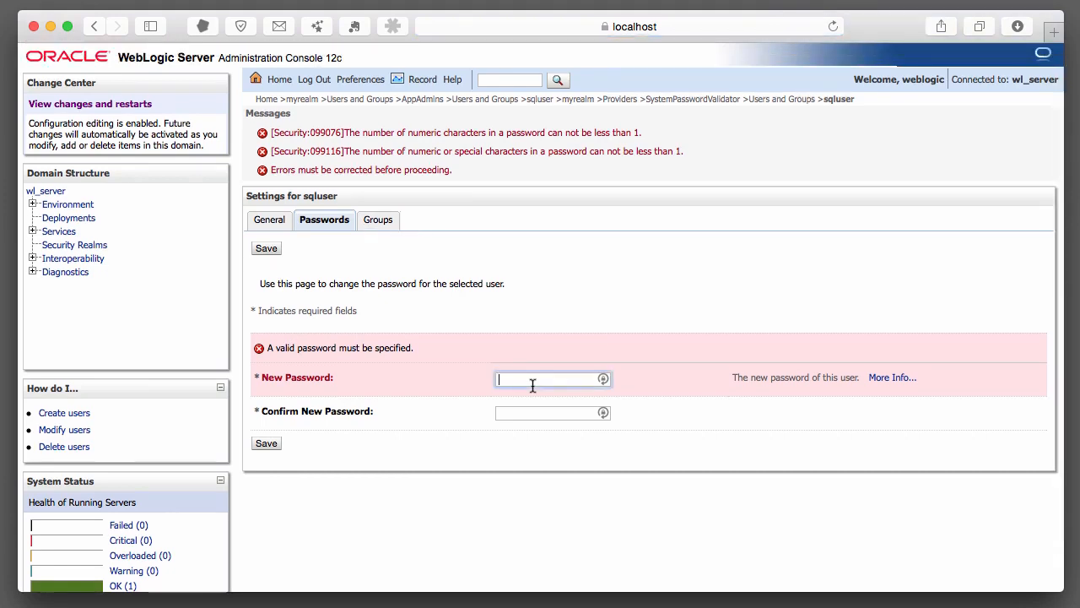
type("•••••••••••")
key("Tab")
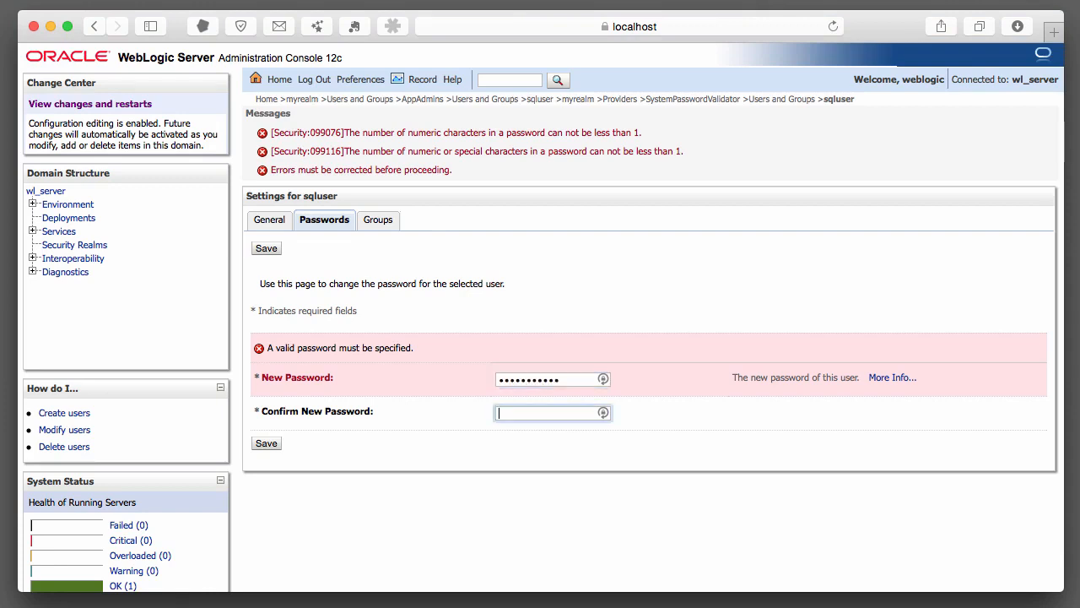
type("•••••••••••")
left_click(266, 444)
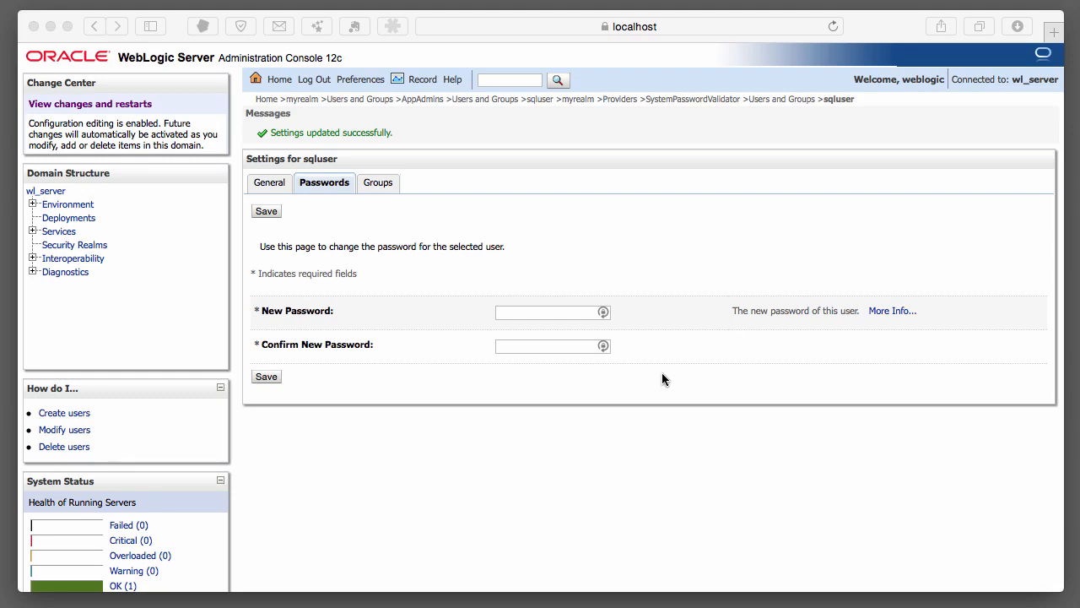
left_click(791, 102)
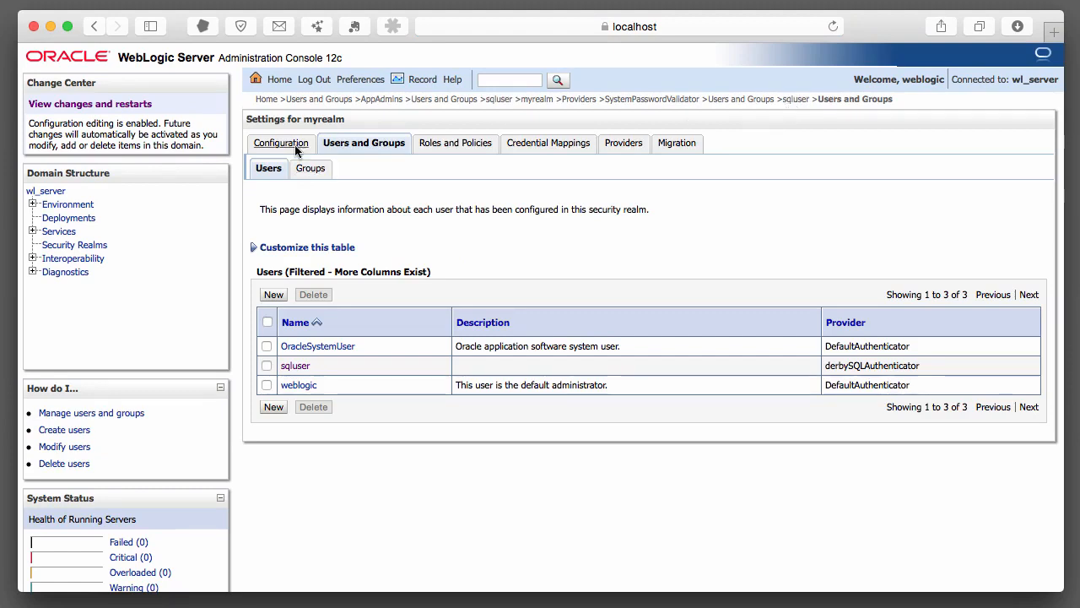
Lower myrealm's User Lockout threshold from 5 to 2, save, and switch to Terminal
left_click(296, 150)
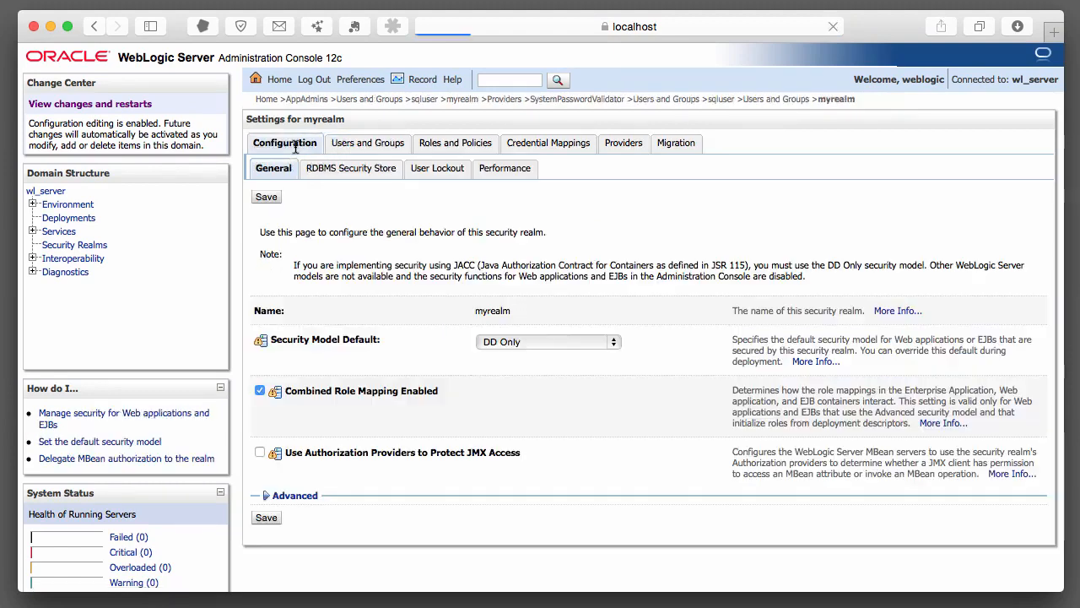
left_click(438, 172)
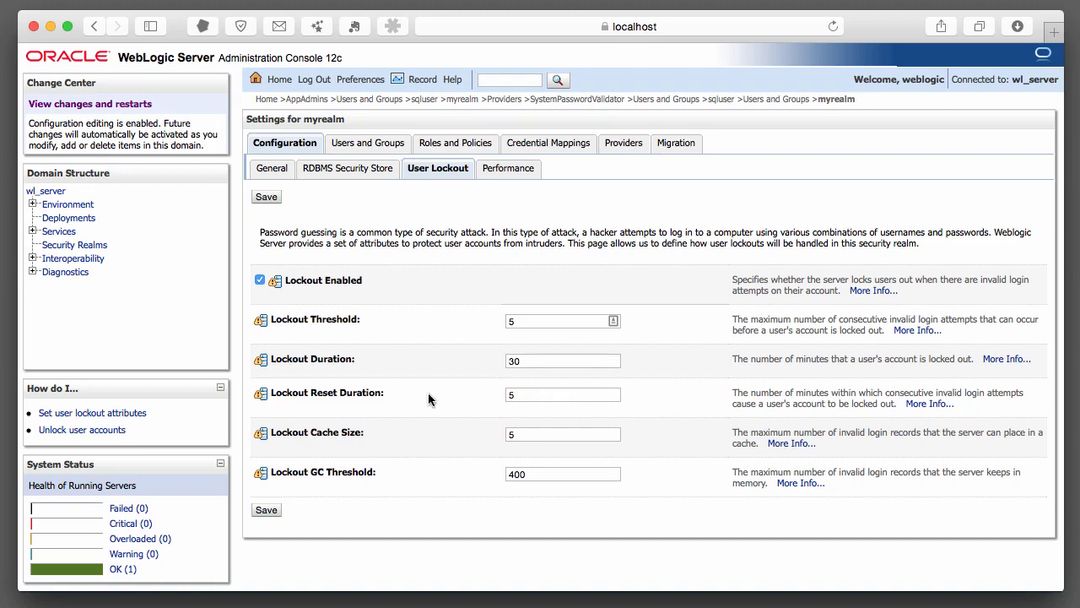
left_click(541, 322)
left_click_drag(541, 321, 459, 325)
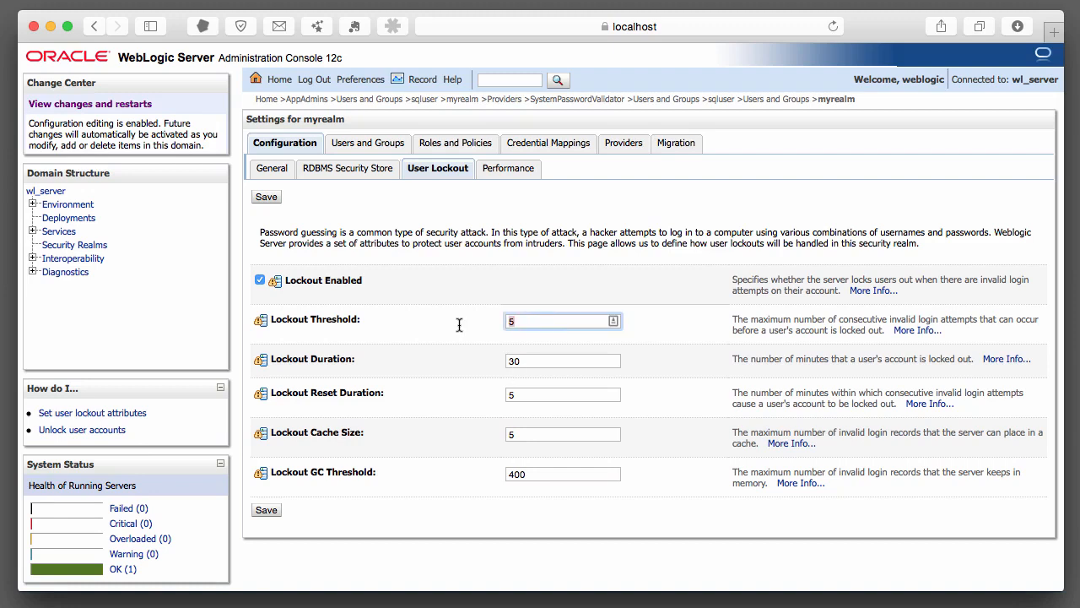
type("2")
left_click(261, 509)
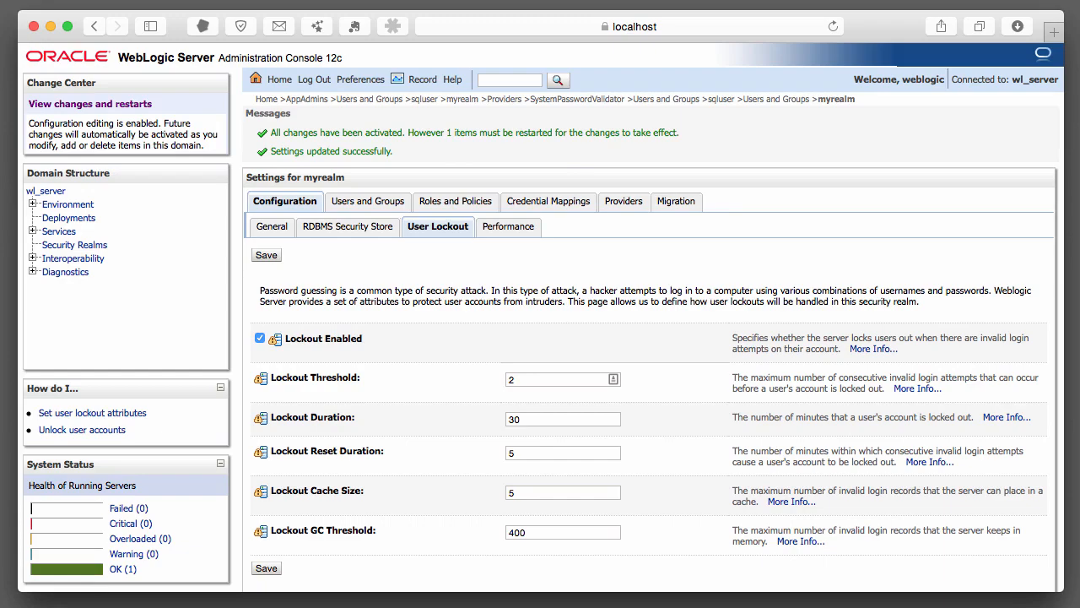
key("super+Tab")
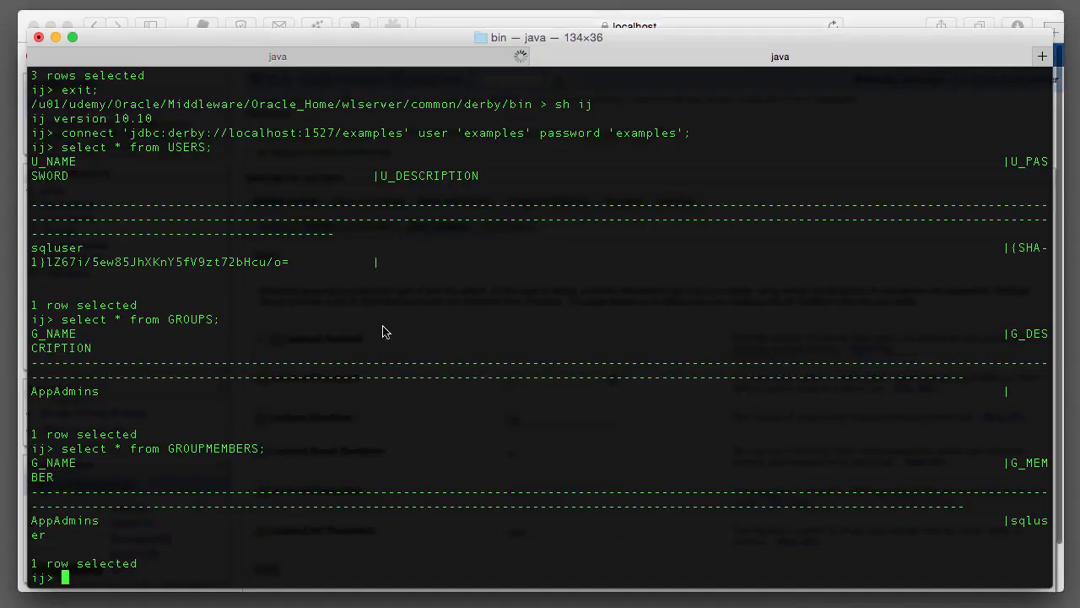
In the server log session, stop WebLogic with Ctrl+C and rerun ./startWebLogic.sh
left_click(234, 58)
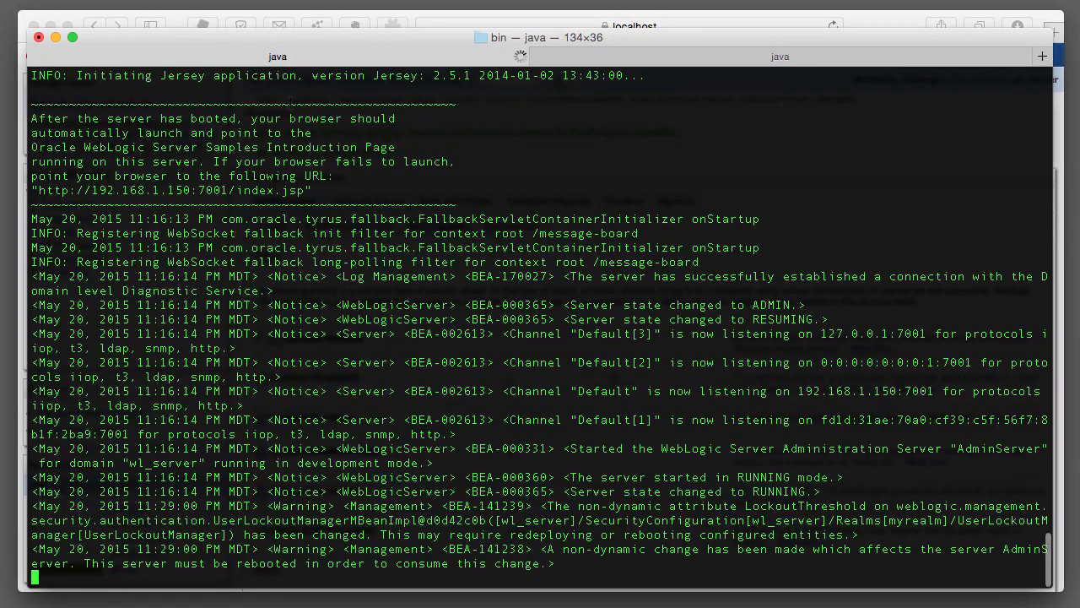
key("ctrl+c")
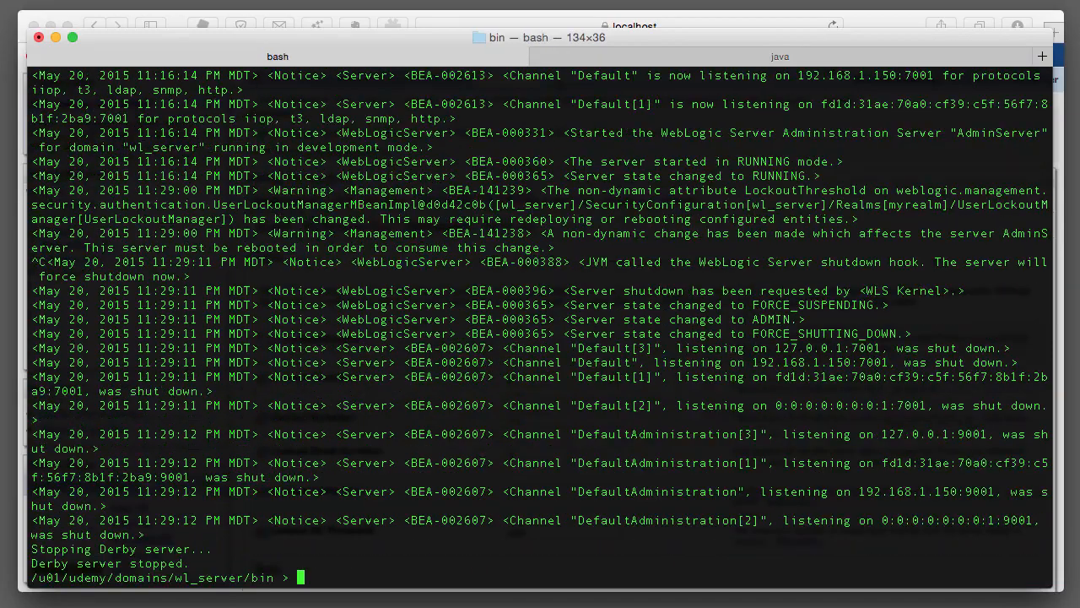
key("Up")
key("Return")
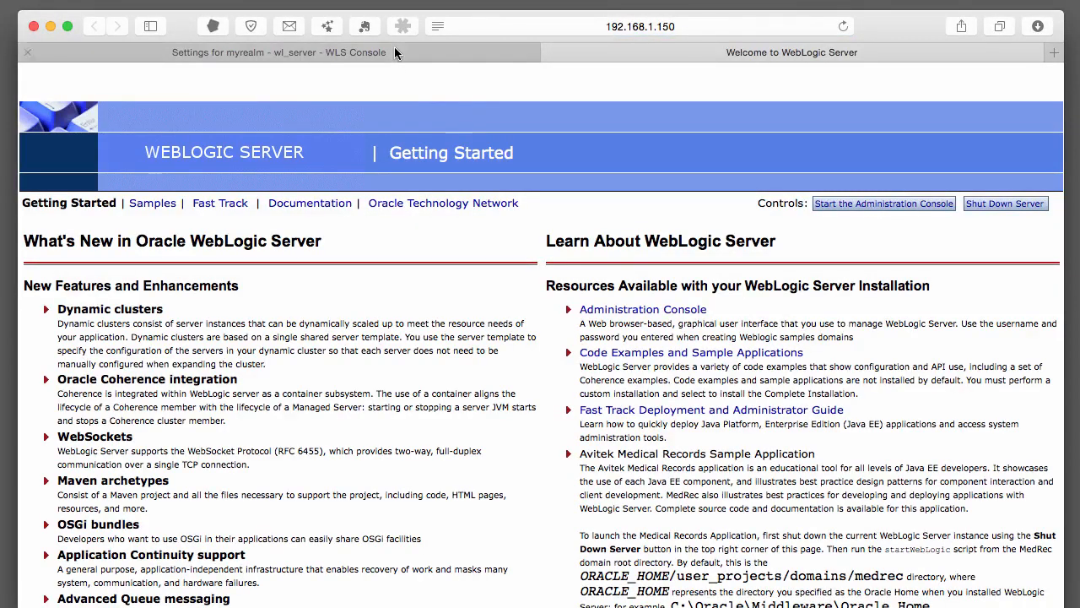
Reload the WLS Console tab, confirming the resend, to reach the login page
left_click(394, 51)
left_click(833, 26)
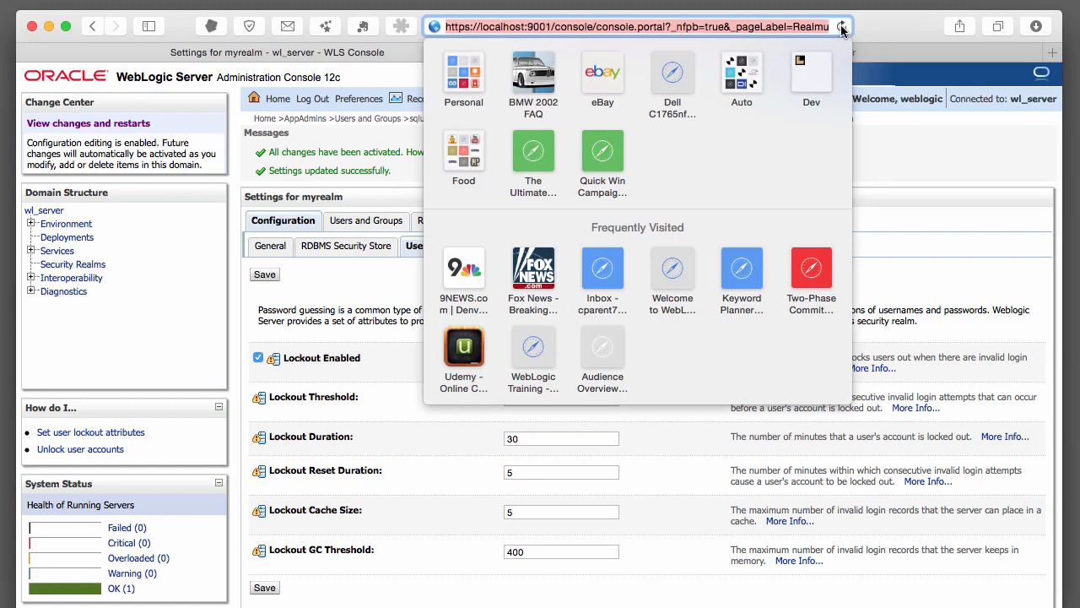
left_click(843, 26)
left_click(668, 166)
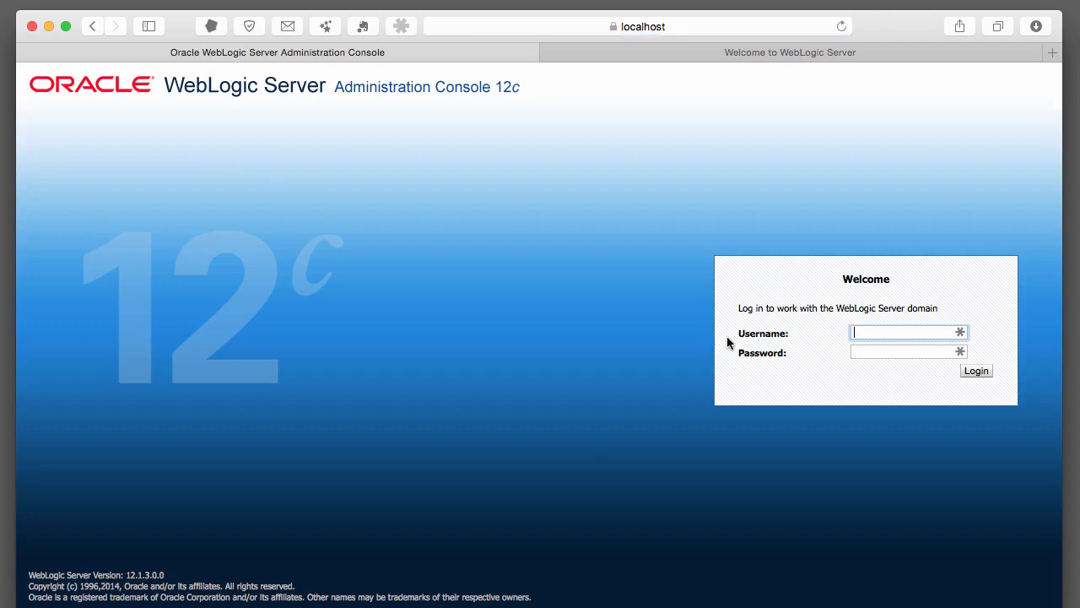
Attempt to log in as sqluser with a wrong password, getting Authentication Denied
type("sqluser")
key("Tab")
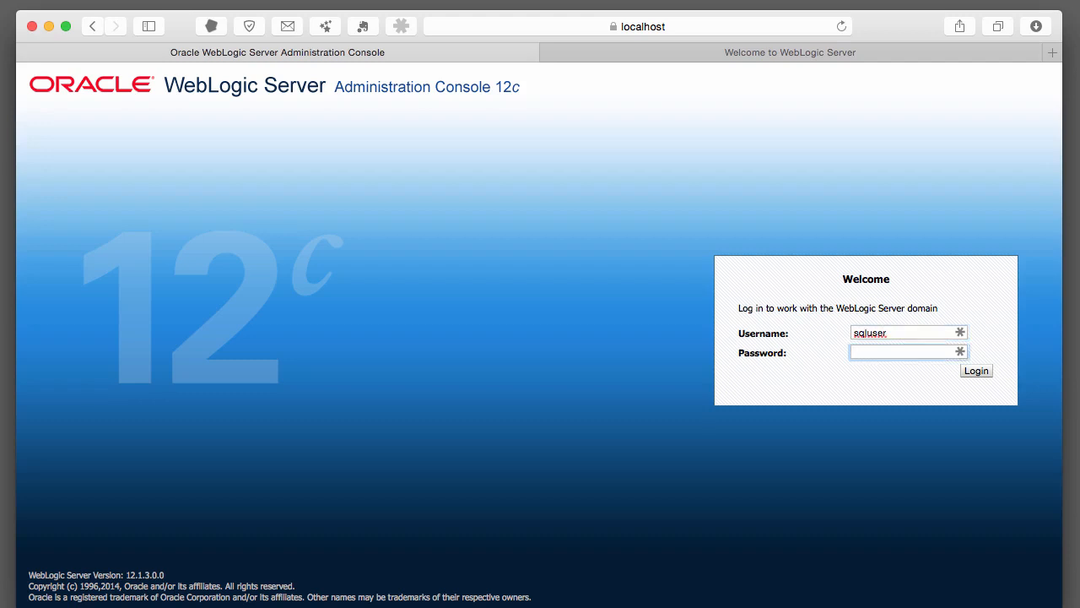
type("••••••••")
left_click(975, 371)
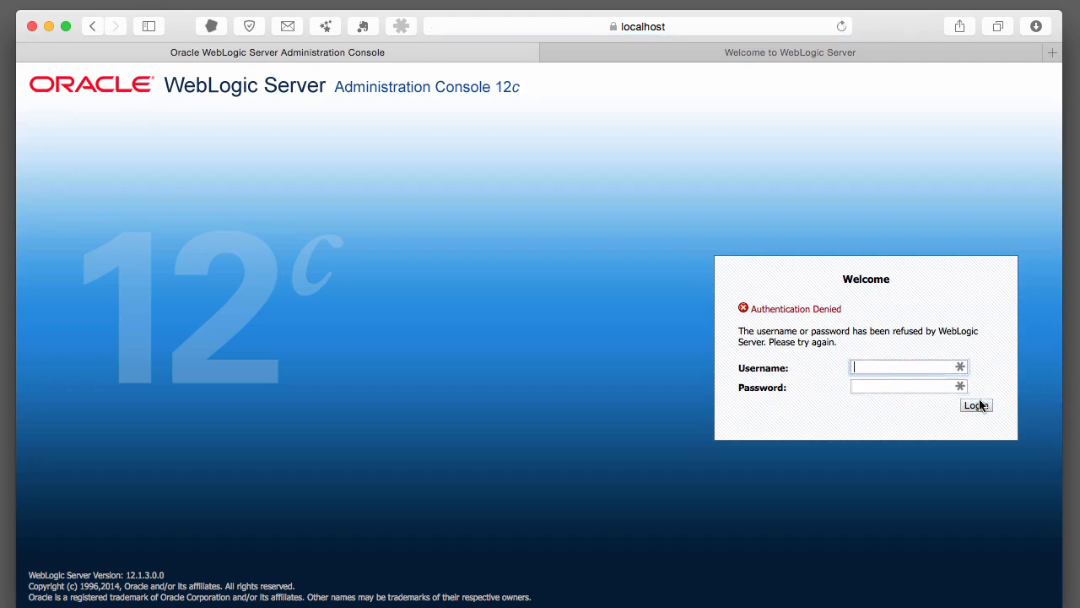
Bring up the server log showing the BEA-090078 messages locking sqluser out for 30 minutes
key("super+Tab")
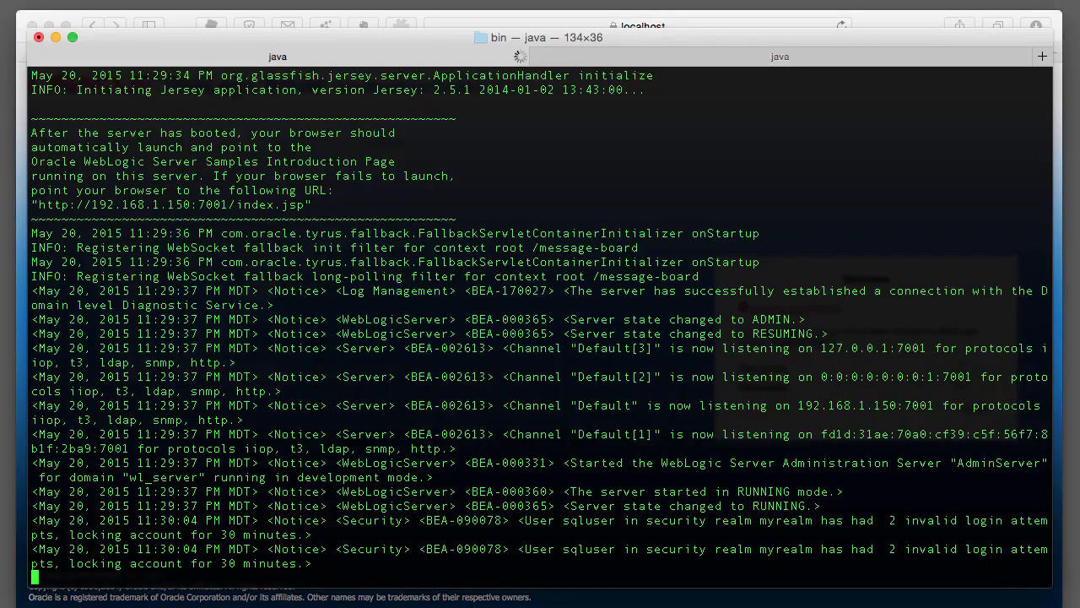
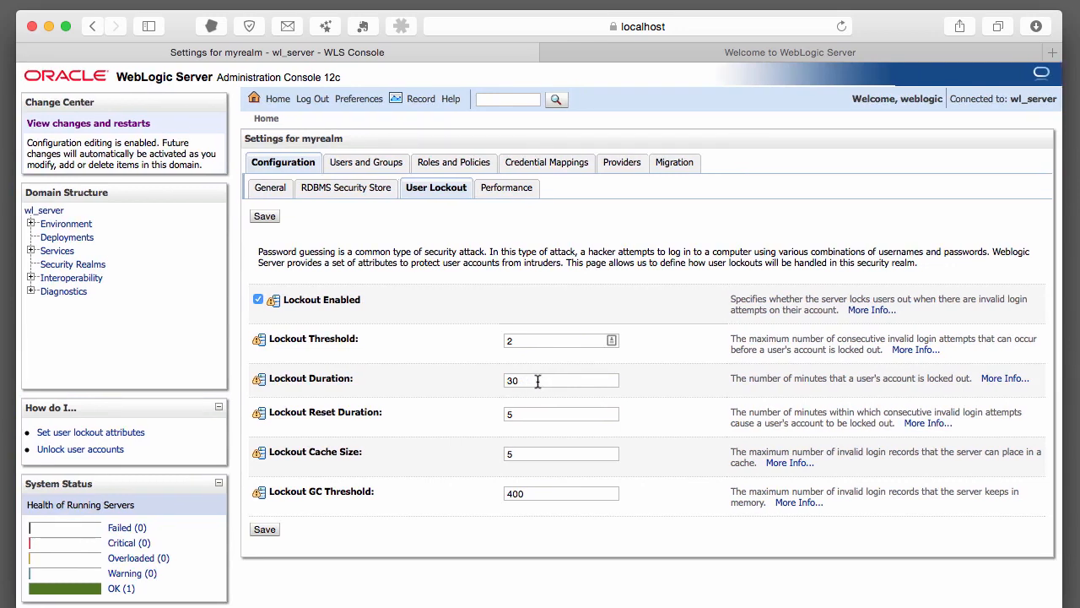
Change myrealm's Lockout Threshold from 2 to 5, save it, and go to the realm's Providers settings
left_click_drag(537, 381, 491, 382)
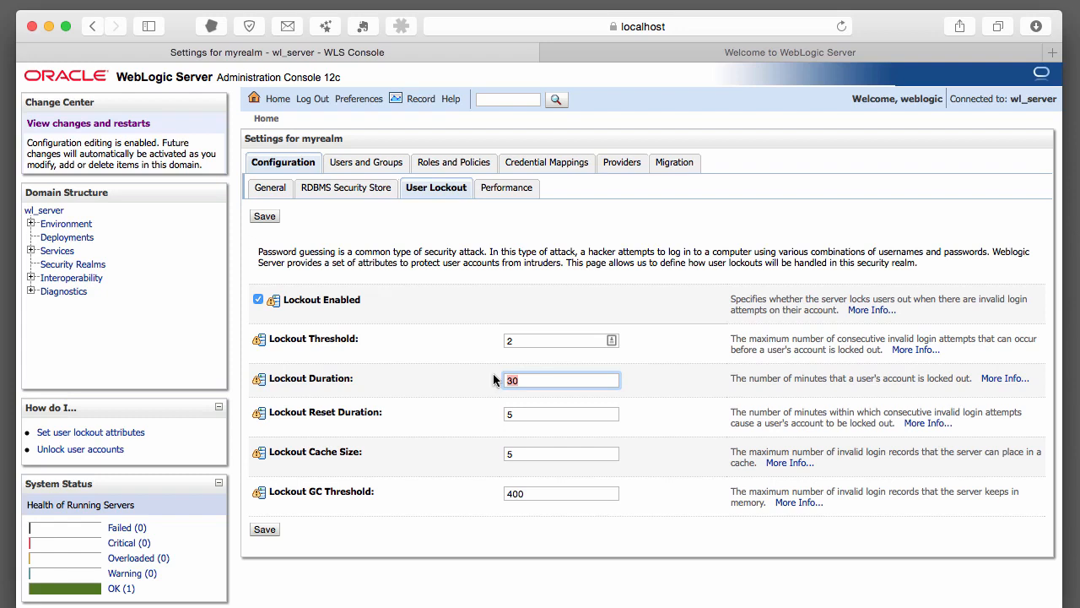
left_click_drag(553, 341, 507, 342)
type("5")
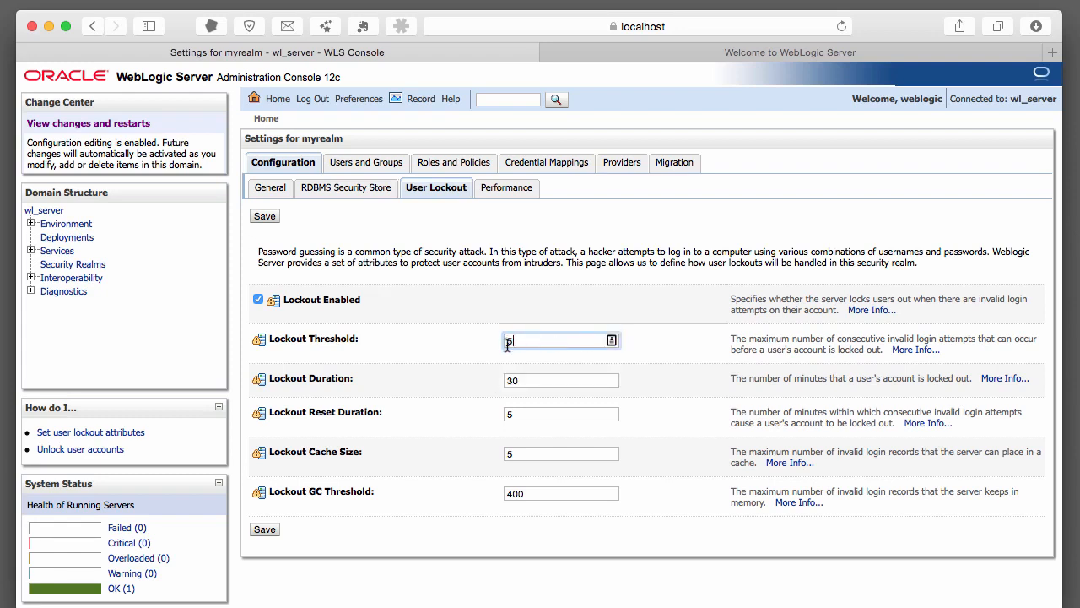
left_click(261, 529)
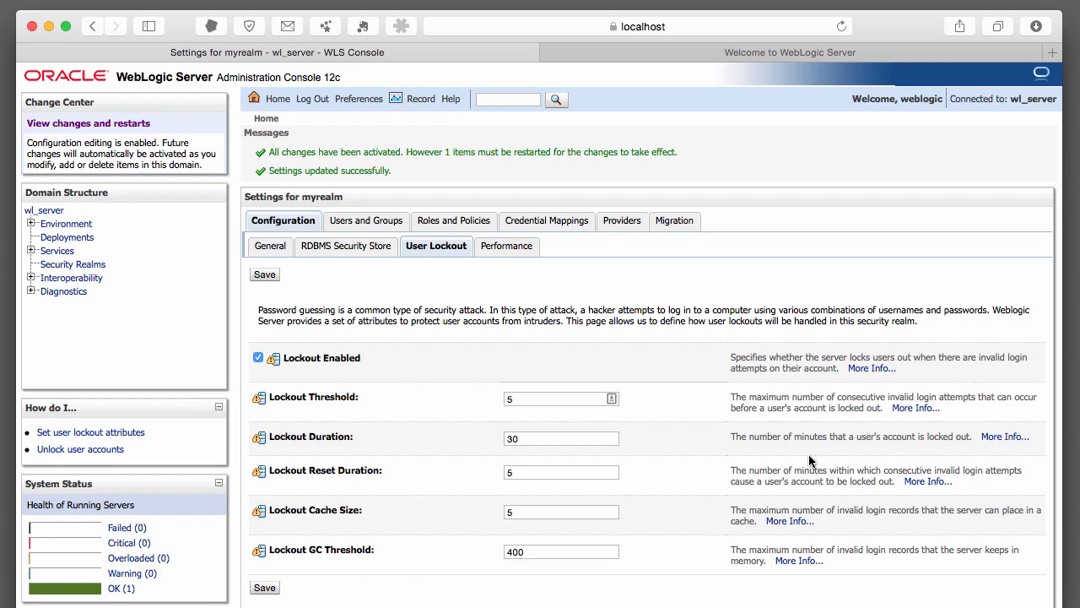
scroll(519, 249, "down", 1)
left_click(615, 211)
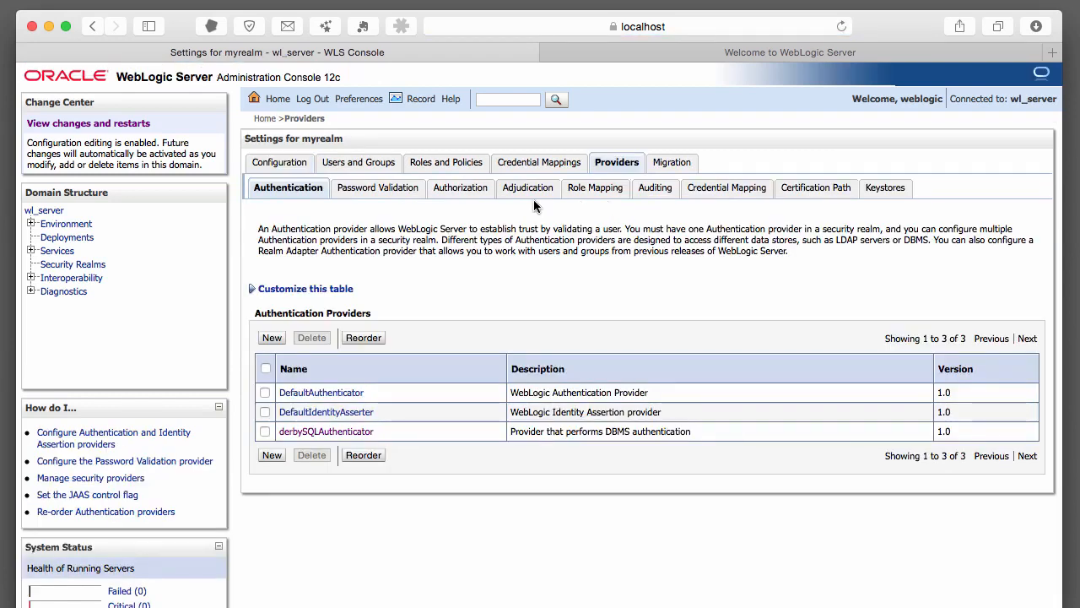
Create a new auditing provider named 'auditor' with type DefaultAuditor in myrealm
left_click(647, 190)
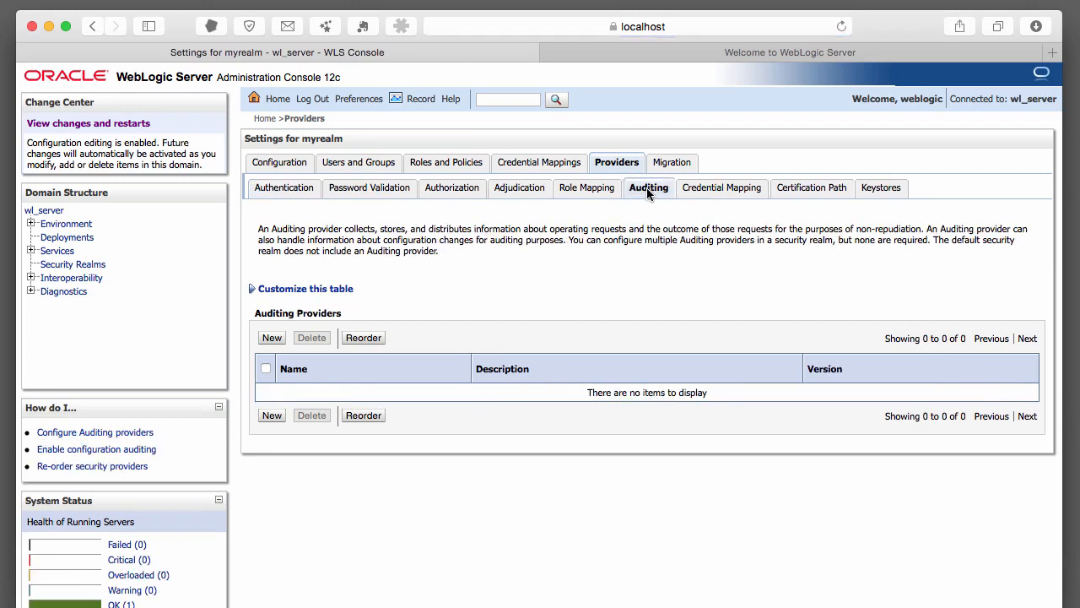
scroll(748, 242, "down", 1)
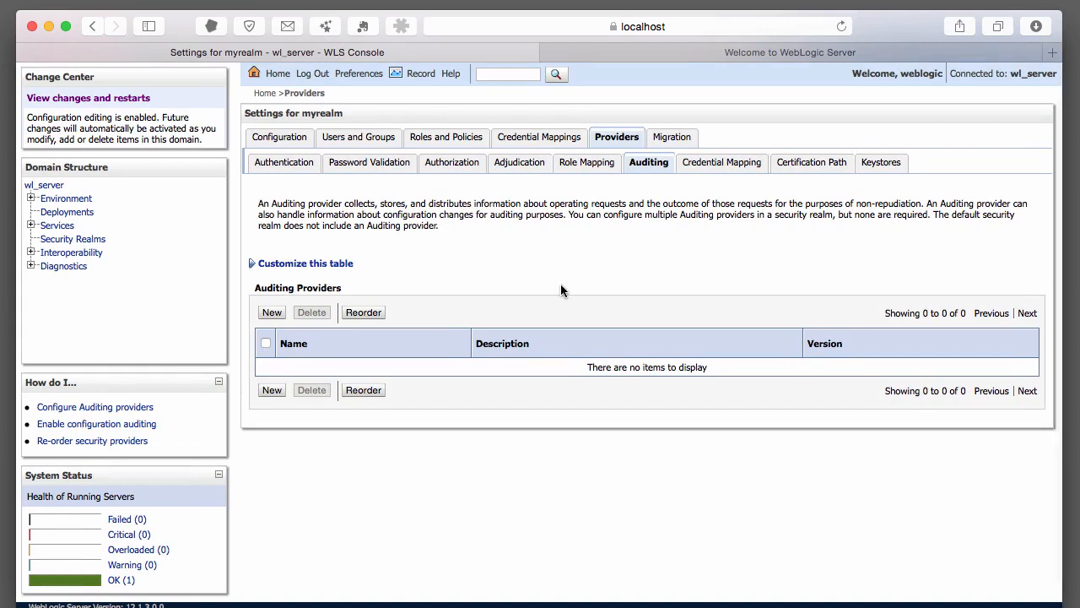
left_click(271, 313)
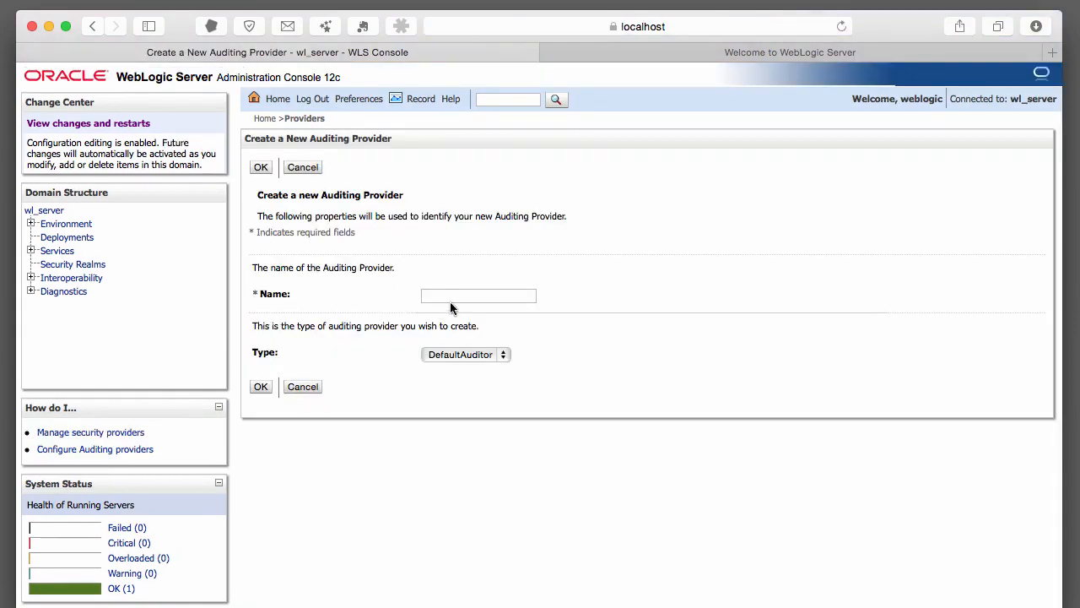
left_click(456, 296)
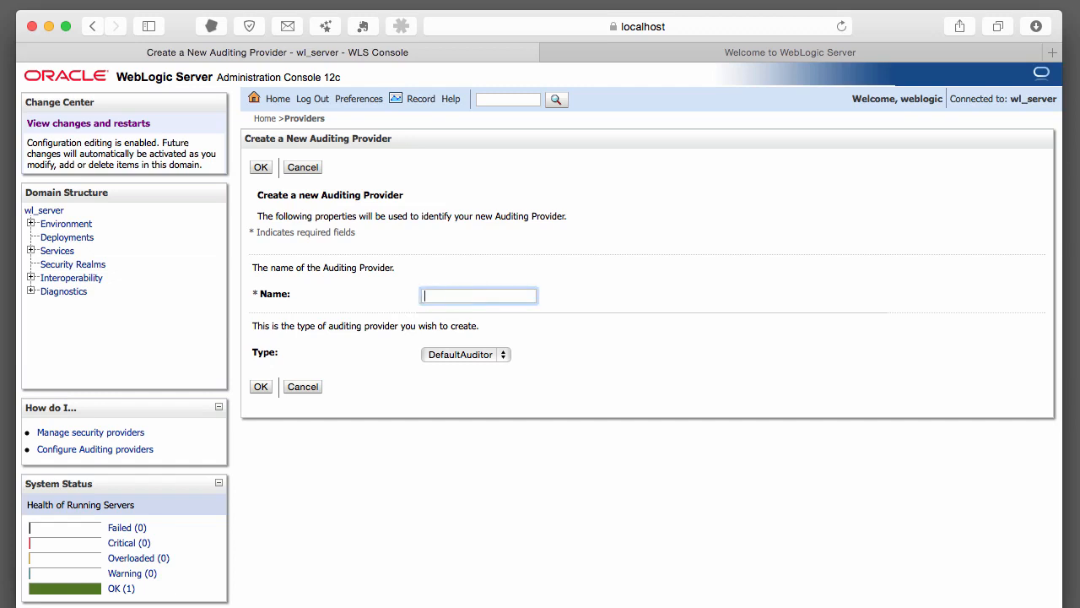
type("auditor")
left_click(484, 355)
left_click(567, 362)
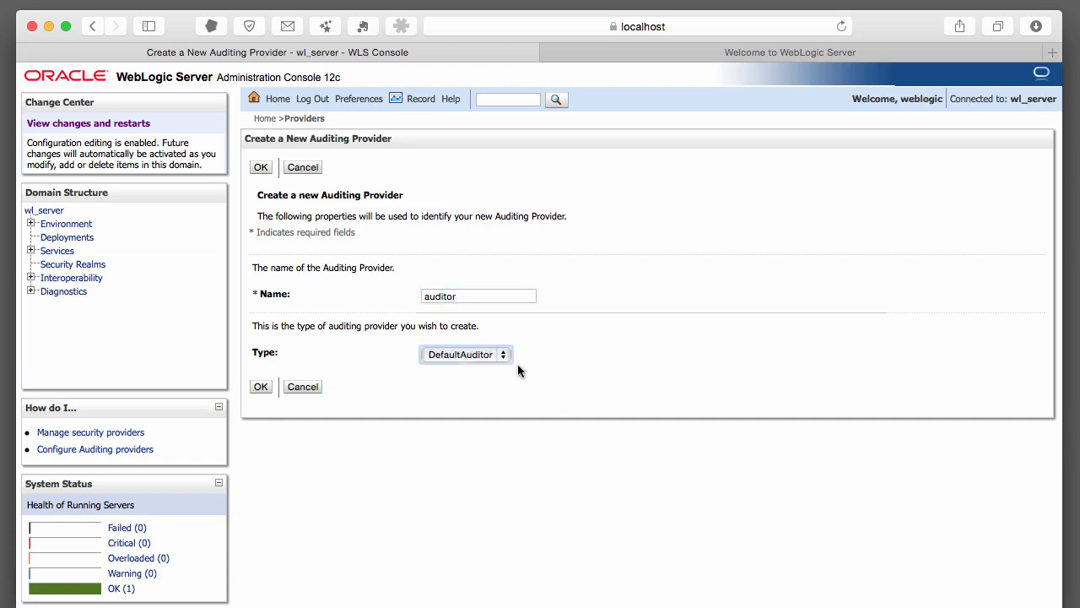
left_click(261, 387)
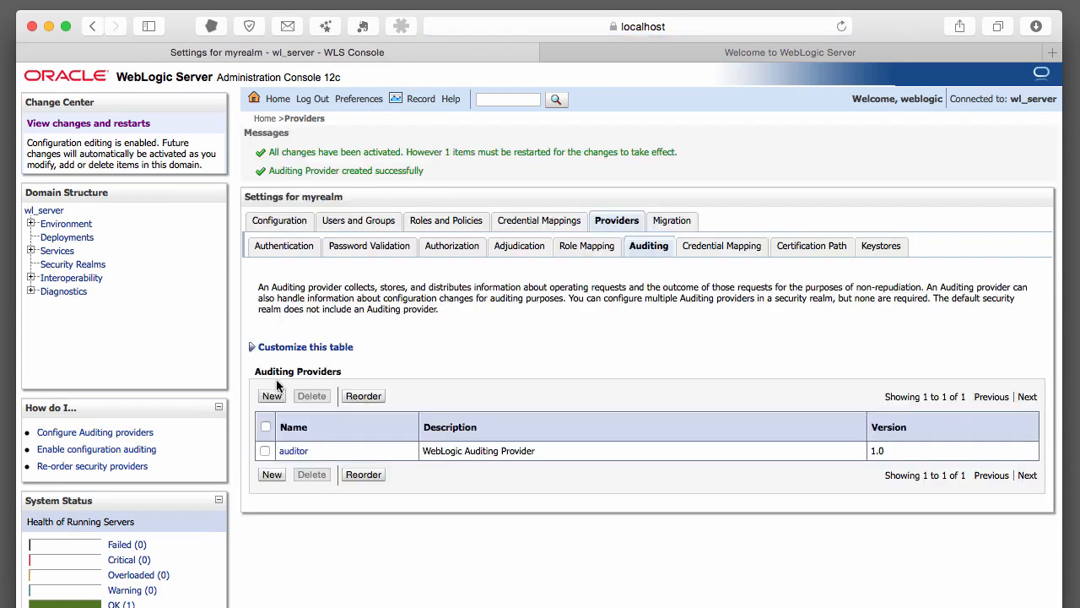
Open the auditor provider's Provider Specific settings and review attributes such as rotation minutes 1440
left_click(295, 456)
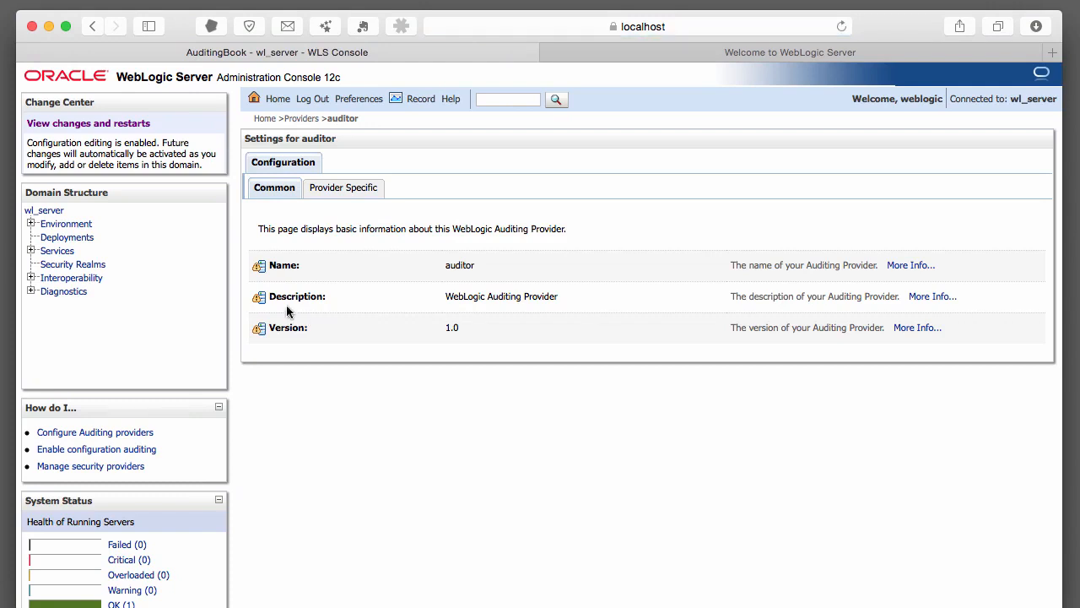
left_click(343, 188)
scroll(708, 267, "down", 2)
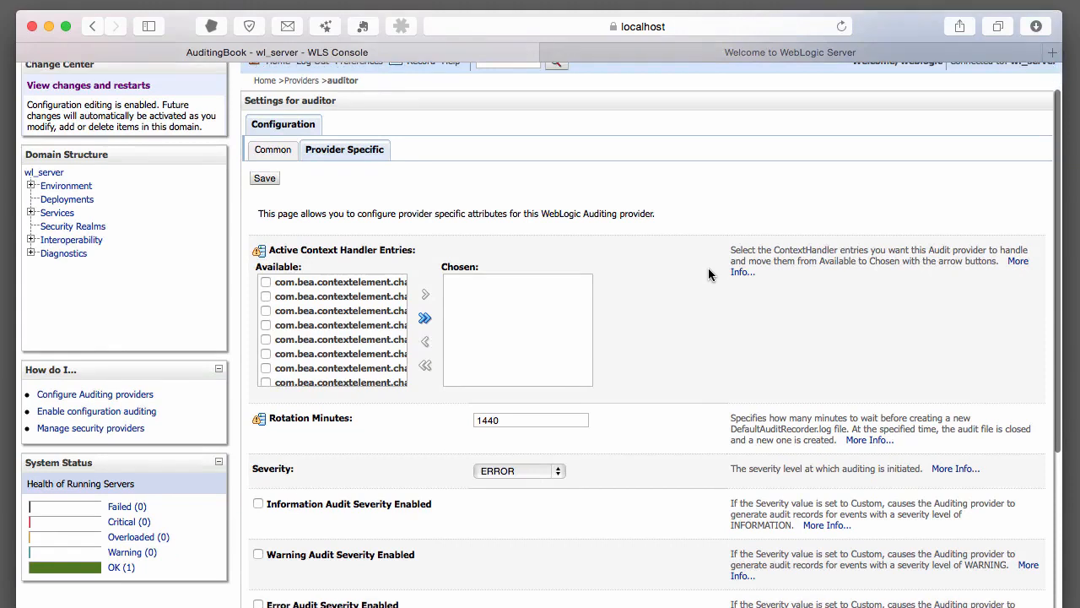
scroll(708, 268, "down", 3)
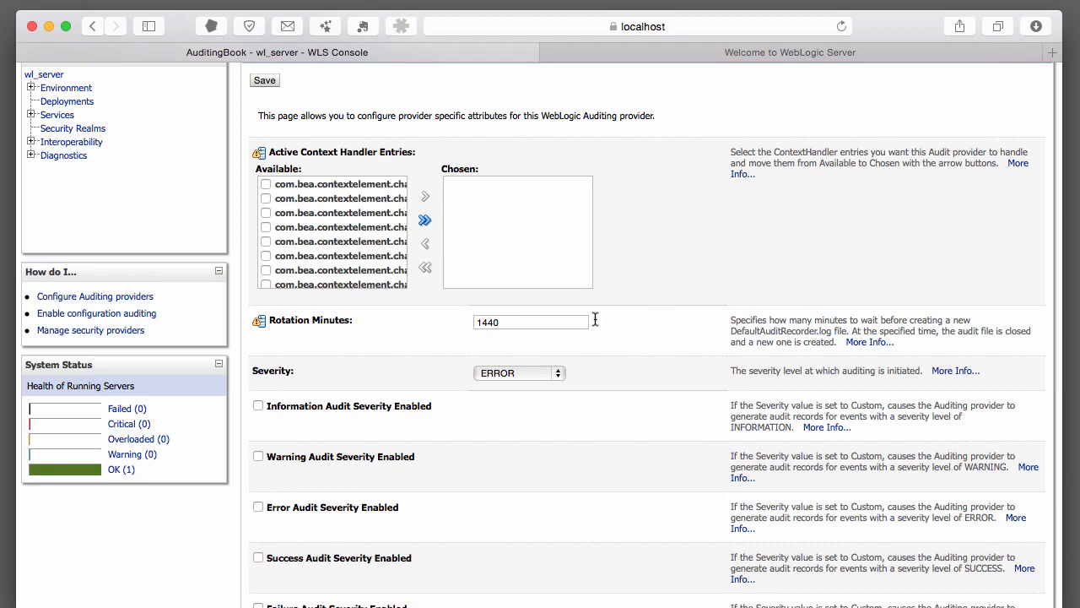
left_click(556, 322)
scroll(556, 321, "down", 1)
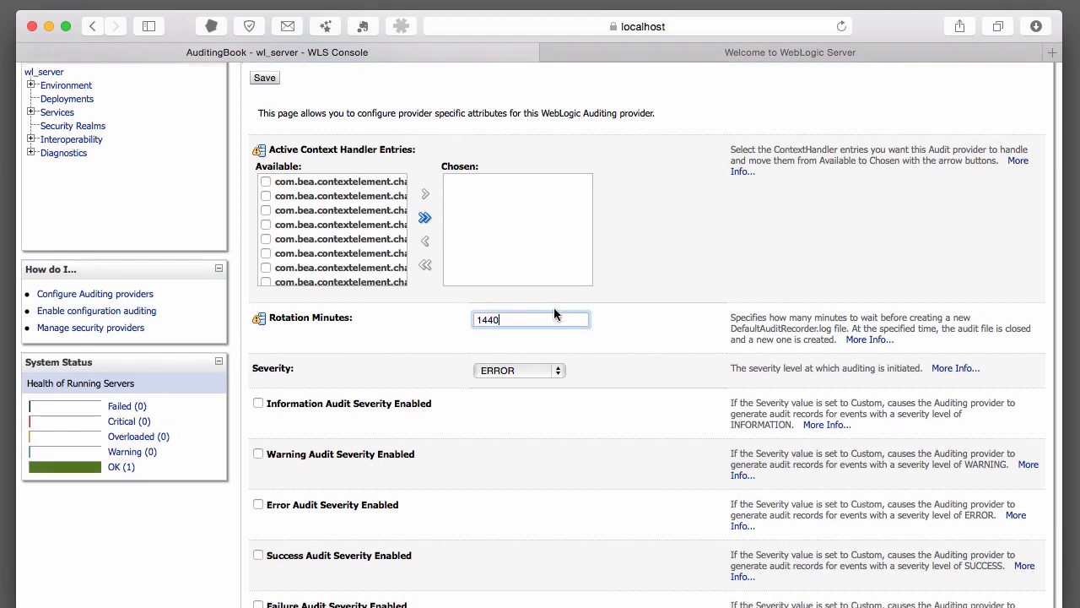
key("Tab")
scroll(605, 318, "down", 3)
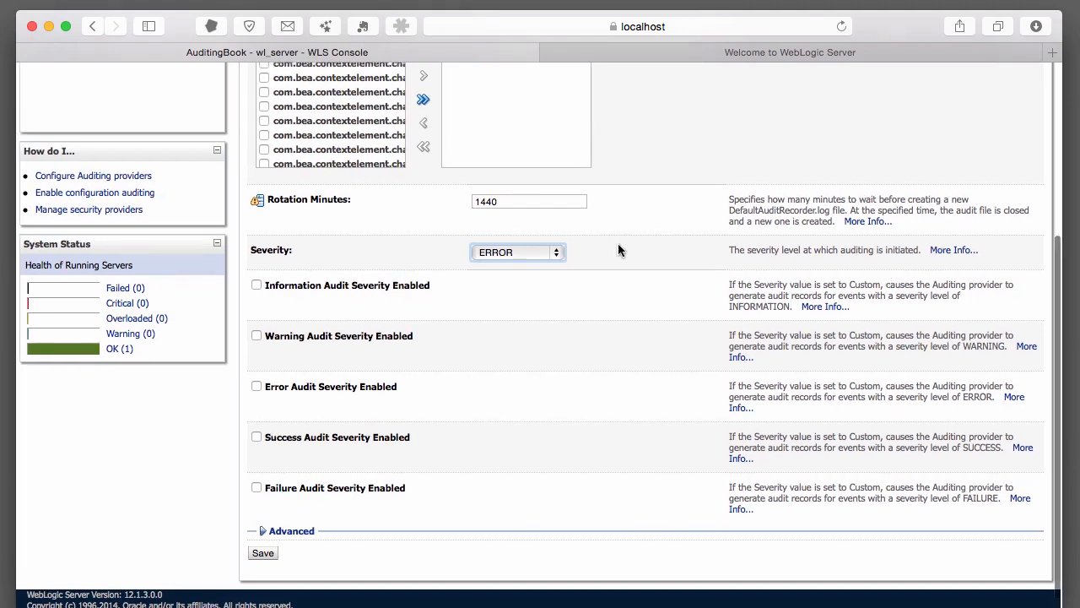
scroll(625, 249, "up", 1)
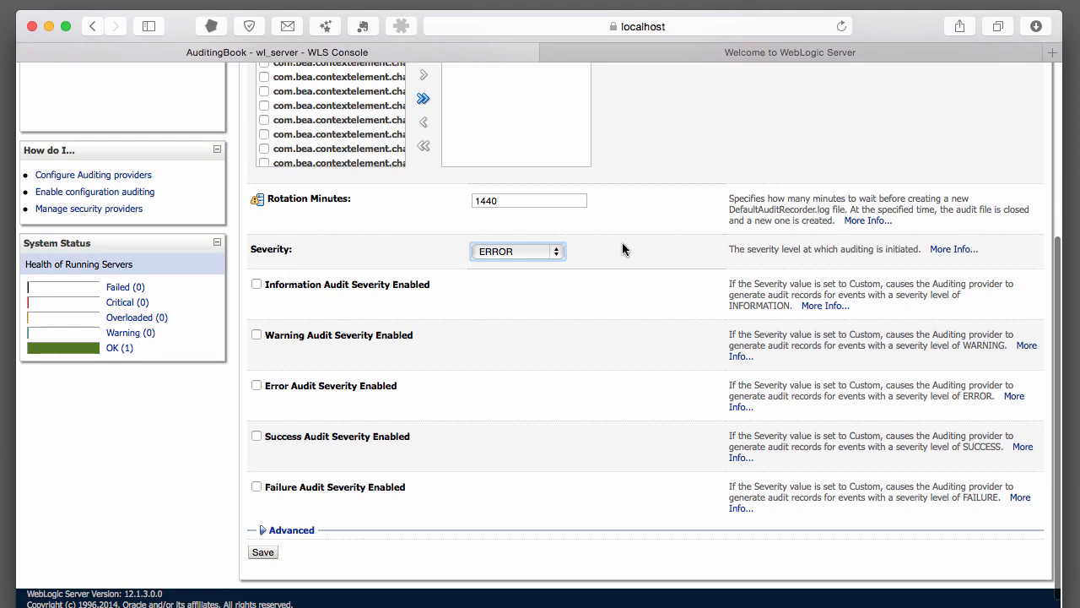
scroll(638, 239, "down", 1)
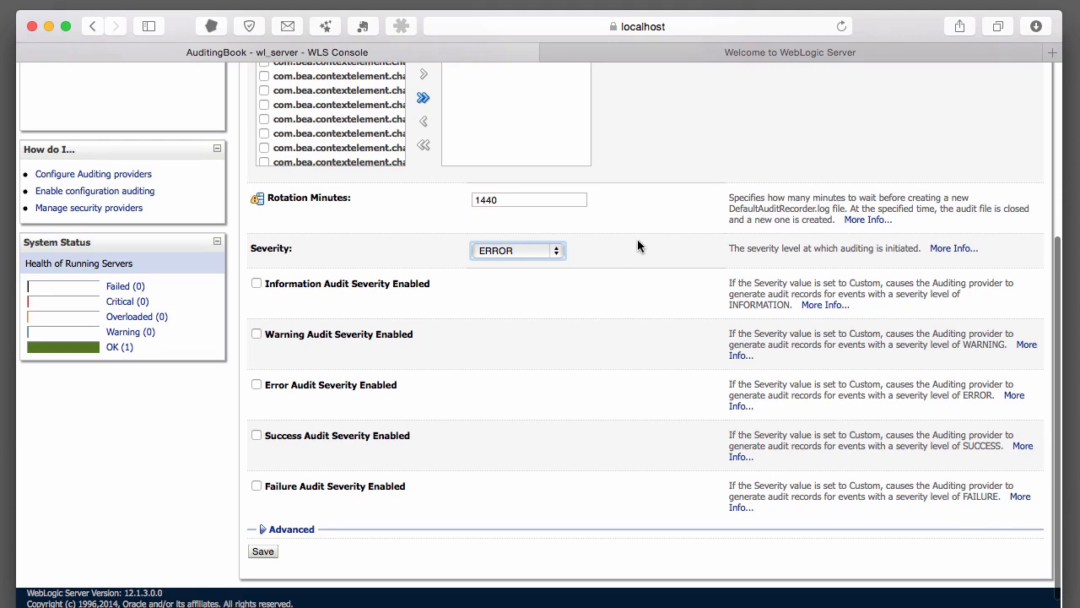
scroll(637, 246, "down", 1)
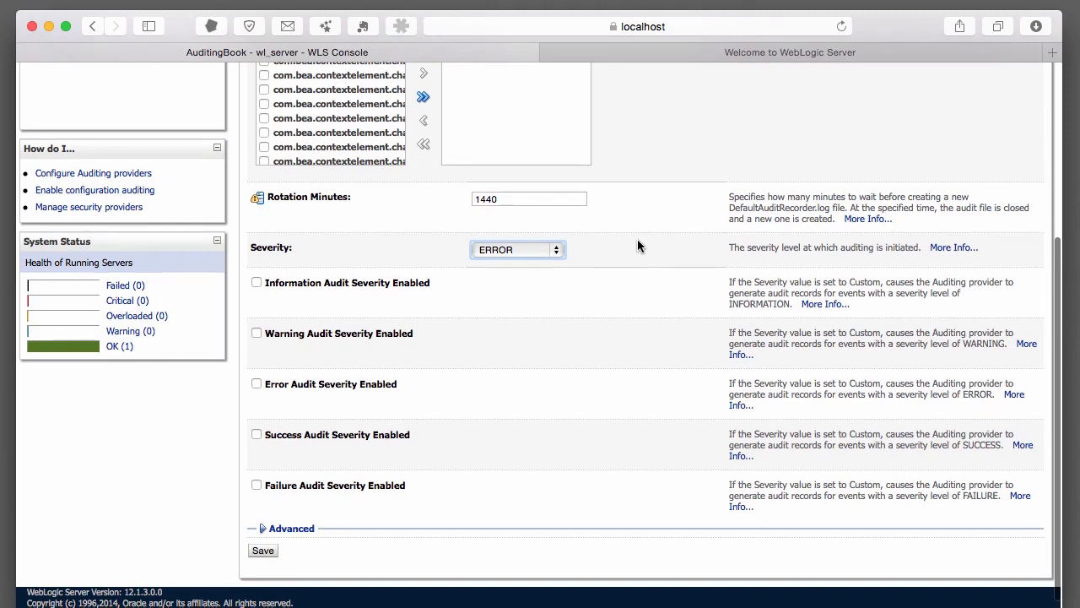
scroll(638, 240, "up", 5)
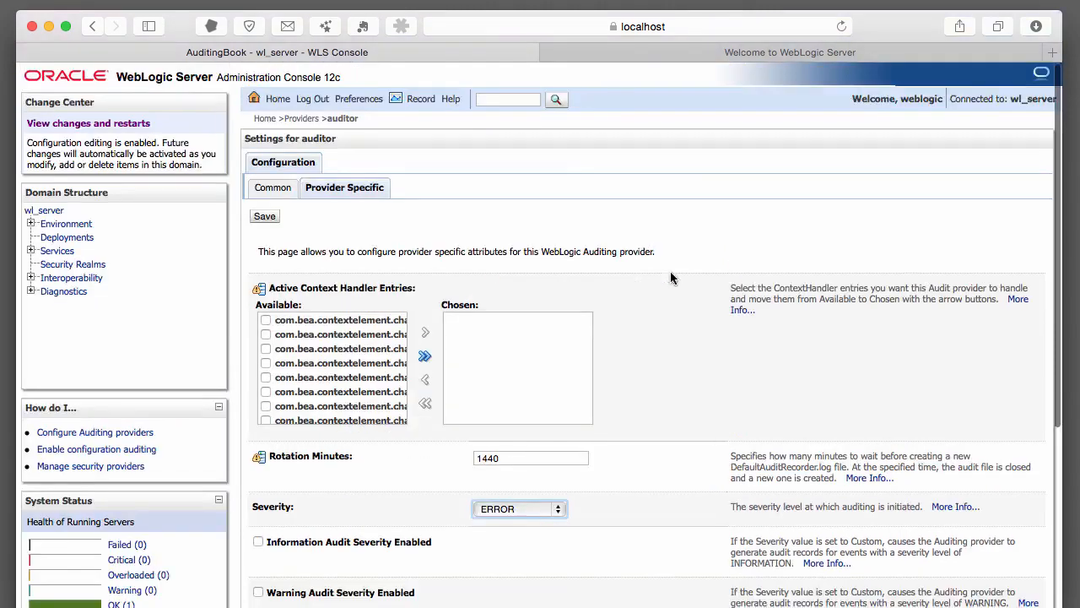
scroll(678, 278, "down", 5)
Set the auditor provider's Severity to FAILURE and save the settings
left_click(559, 239)
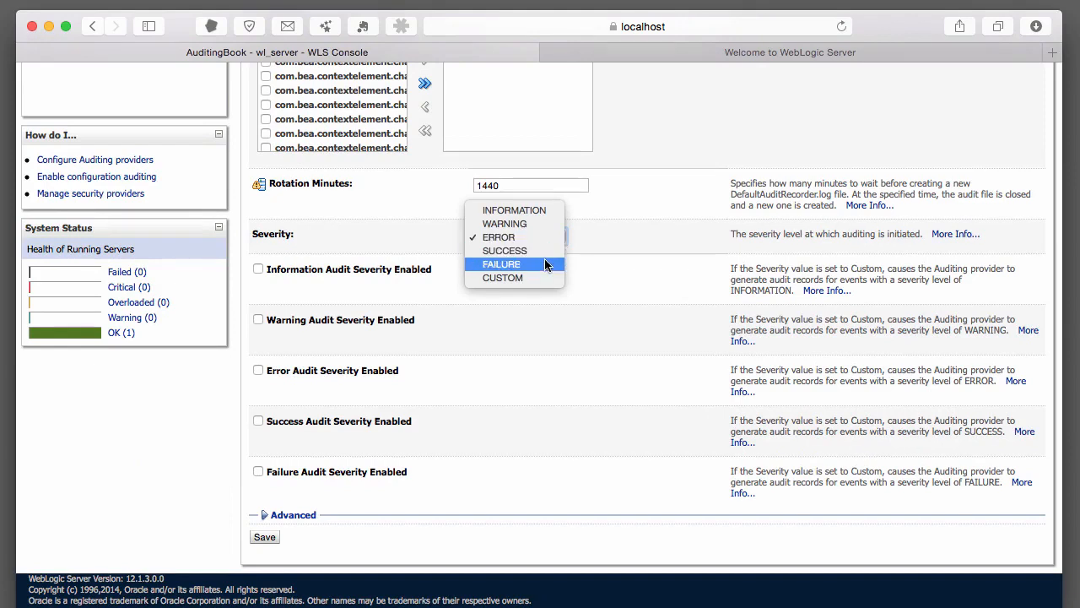
left_click(544, 264)
left_click(538, 239)
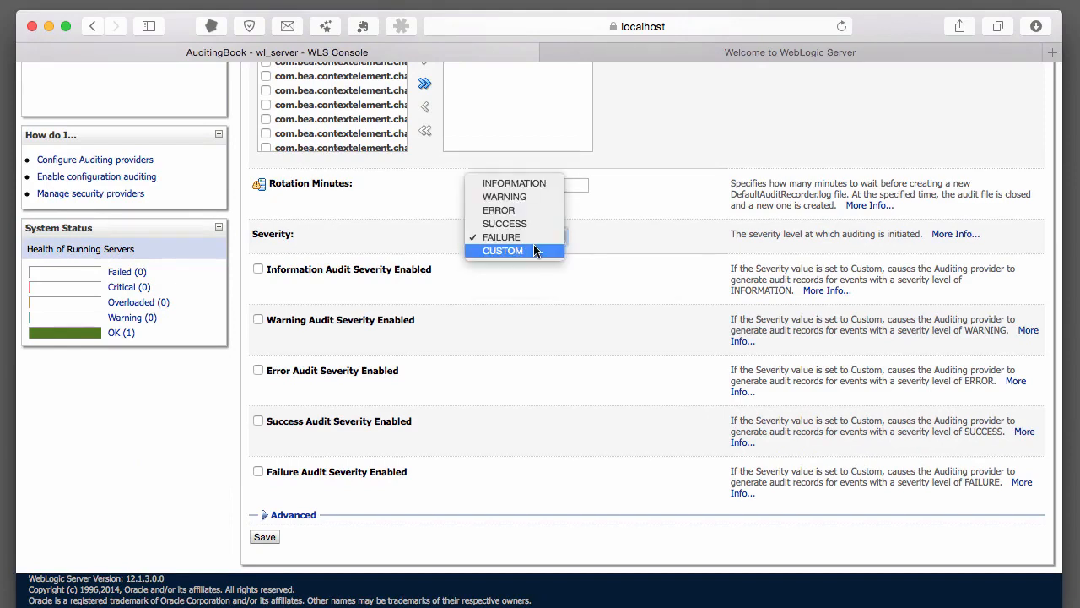
left_click(533, 246)
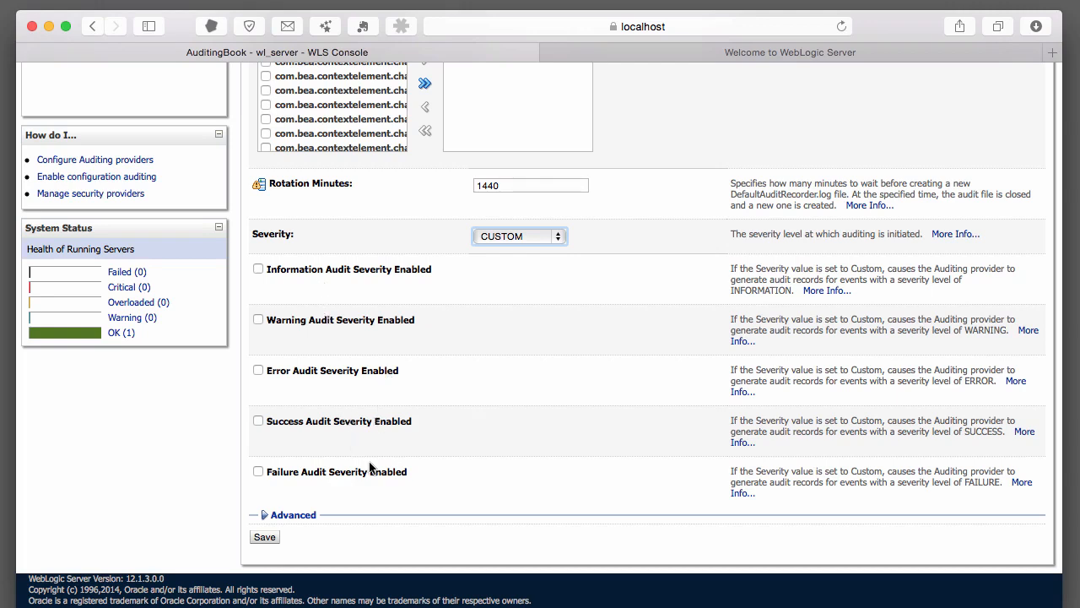
left_click(527, 237)
left_click(525, 223)
left_click(264, 537)
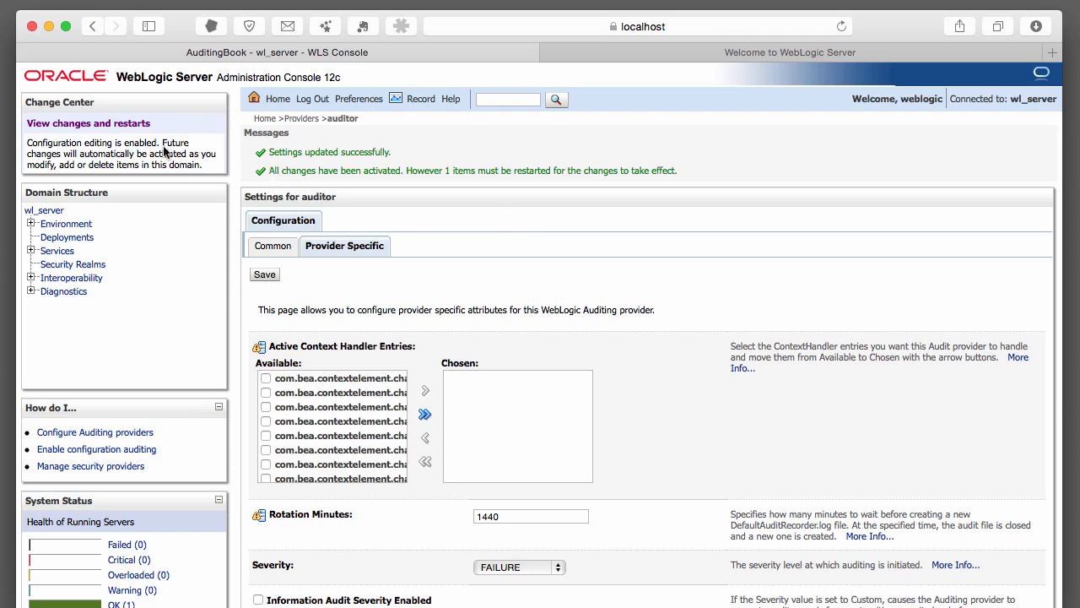
left_click(137, 126)
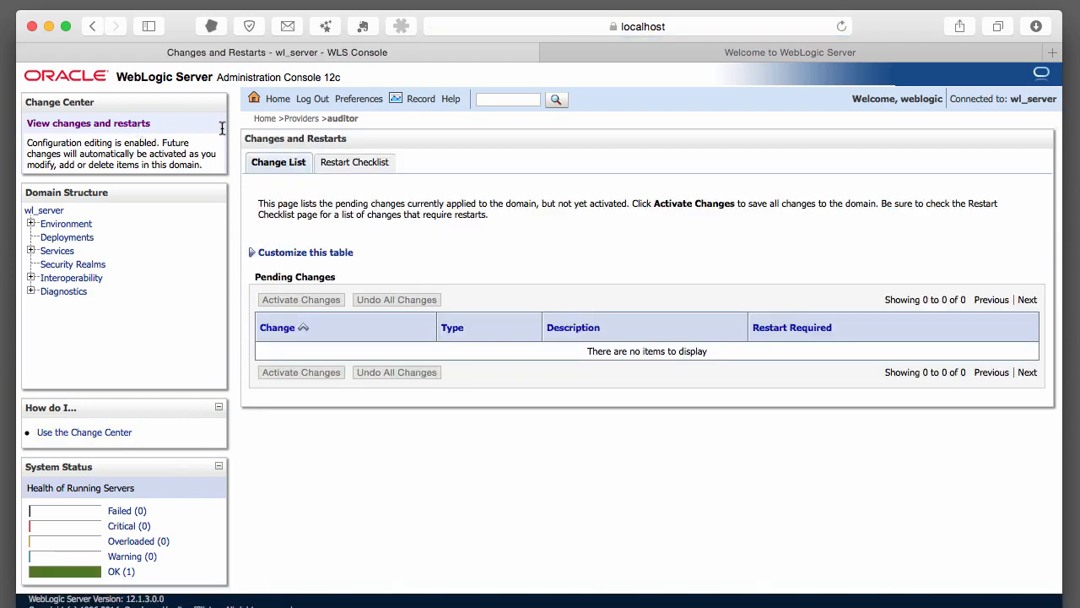
Open the Restart Checklist showing AdminServer(admin) needs a restart
left_click(357, 165)
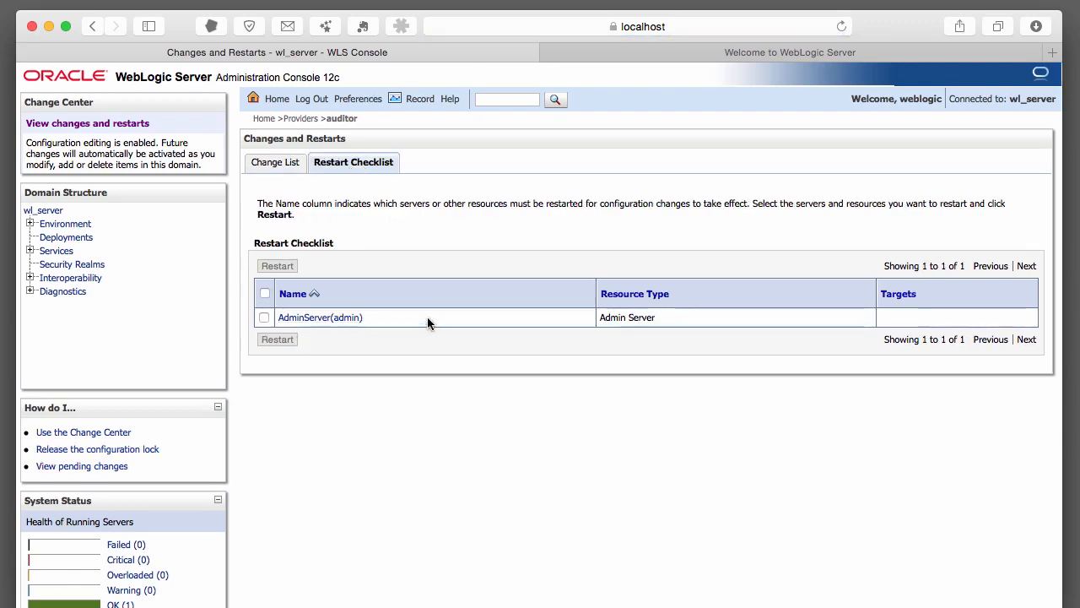
scroll(427, 316, "down", 1)
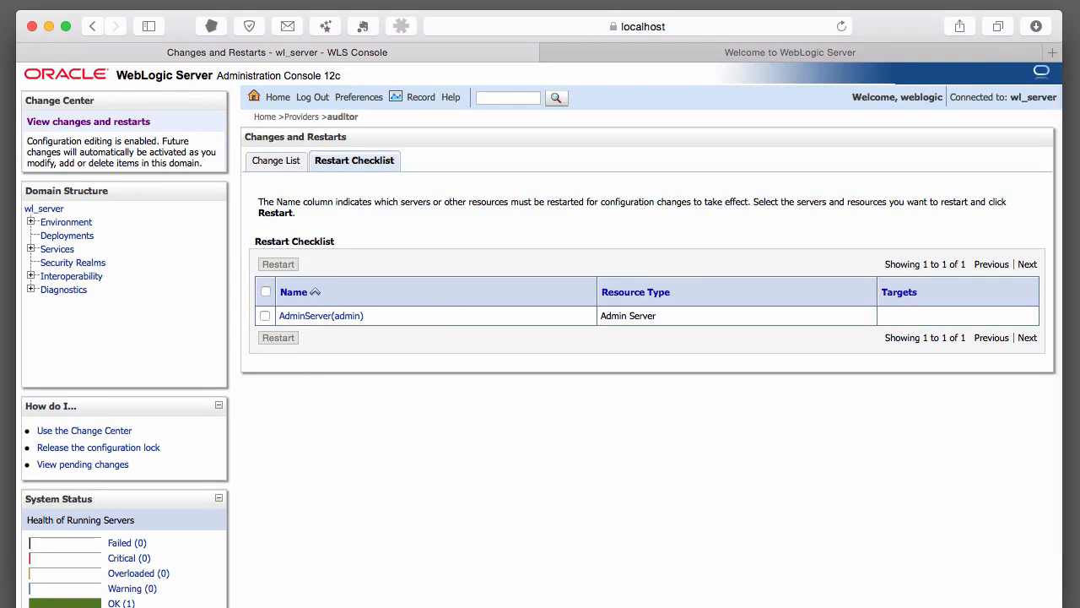
In Terminal, stop WebLogic with Ctrl+C and rerun ./startWebLogic.sh
key("super+Tab")
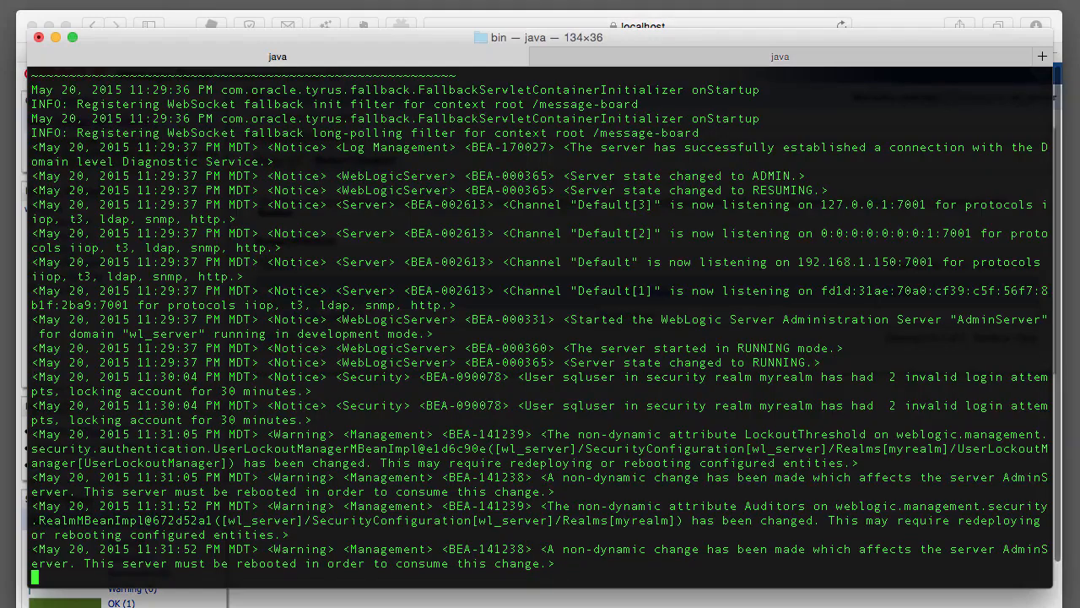
key("ctrl+c")
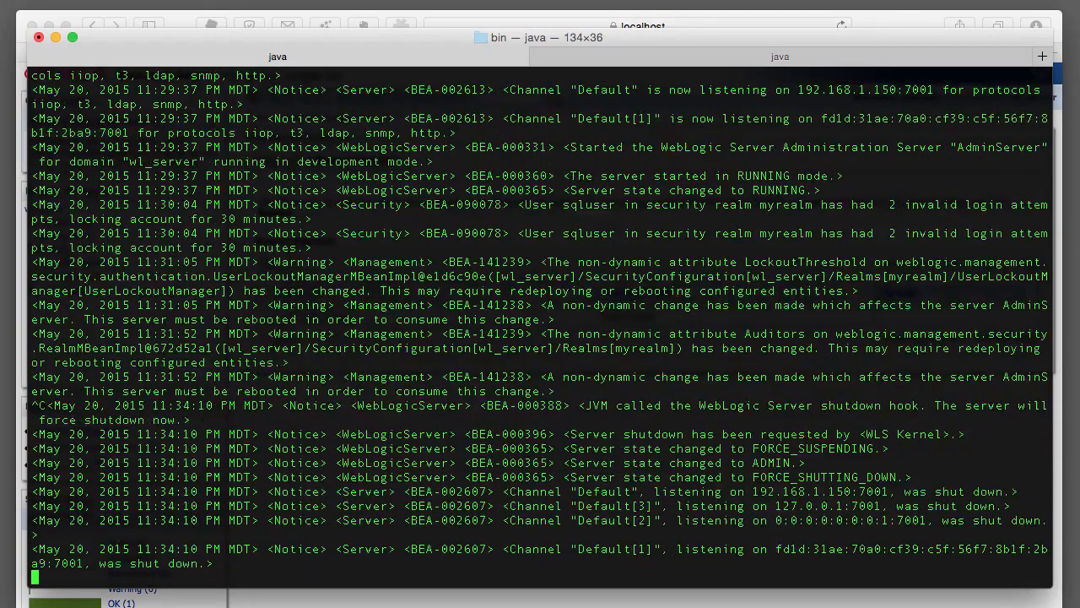
key("Up")
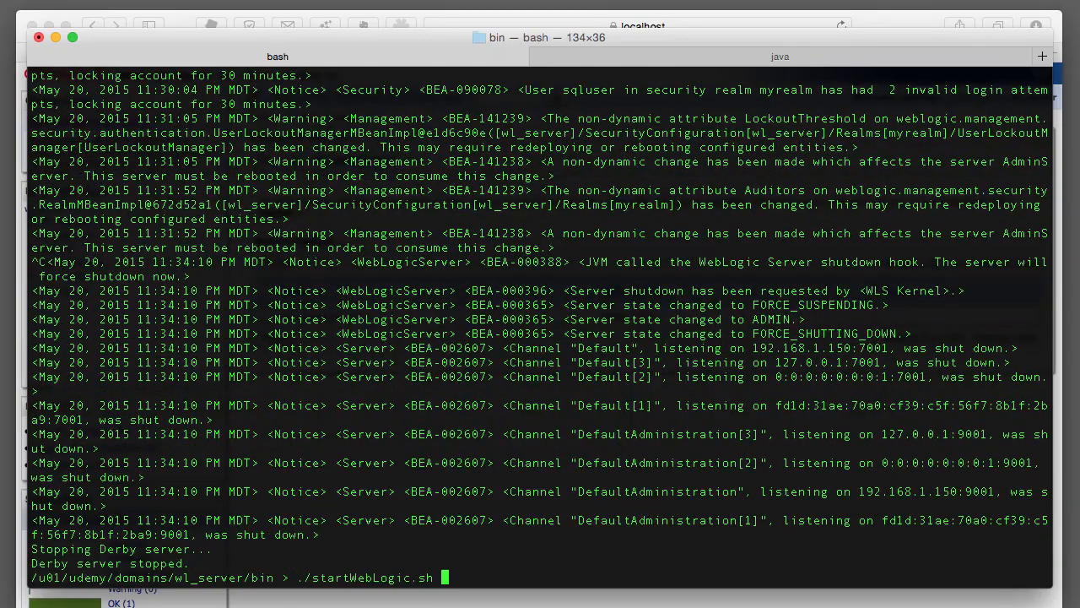
key("Return")
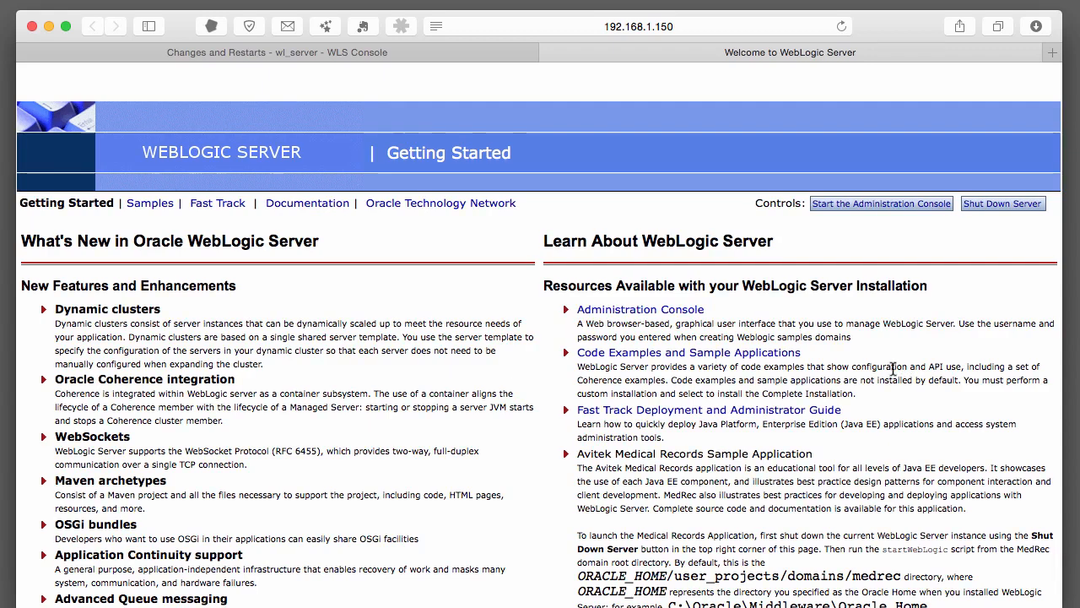
Return to the console's Changes and Restarts tab and select the page path in its address
scroll(882, 365, "down", 1)
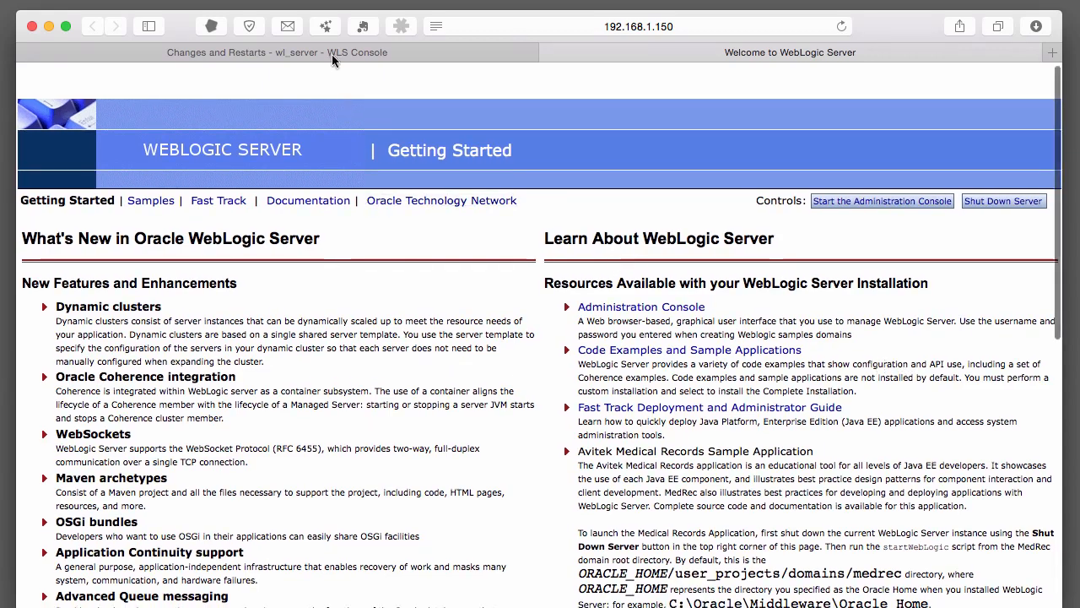
left_click(379, 54)
left_click(567, 30)
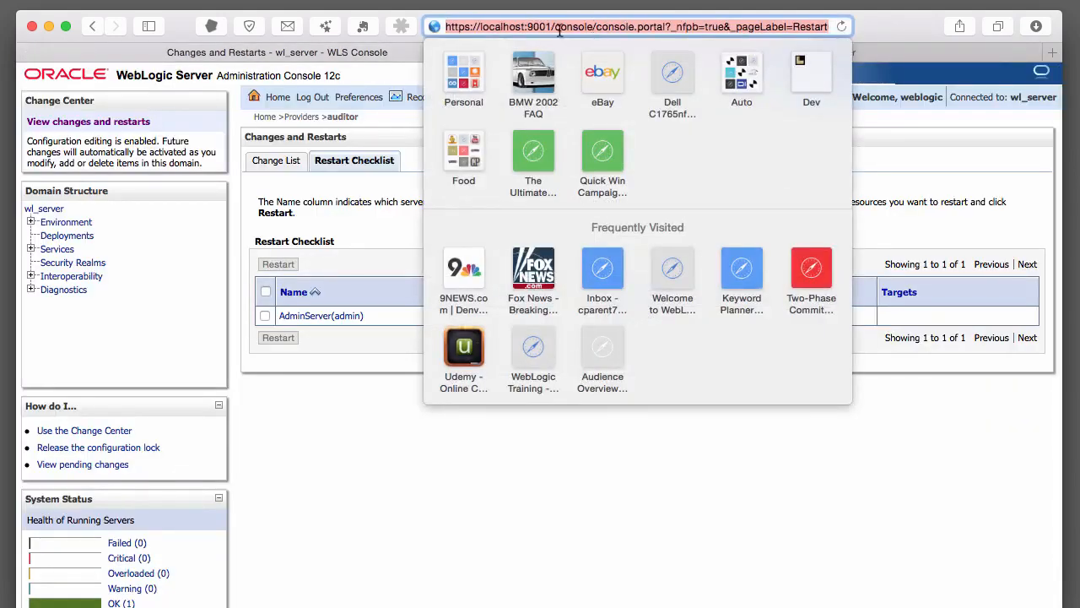
left_click(555, 26)
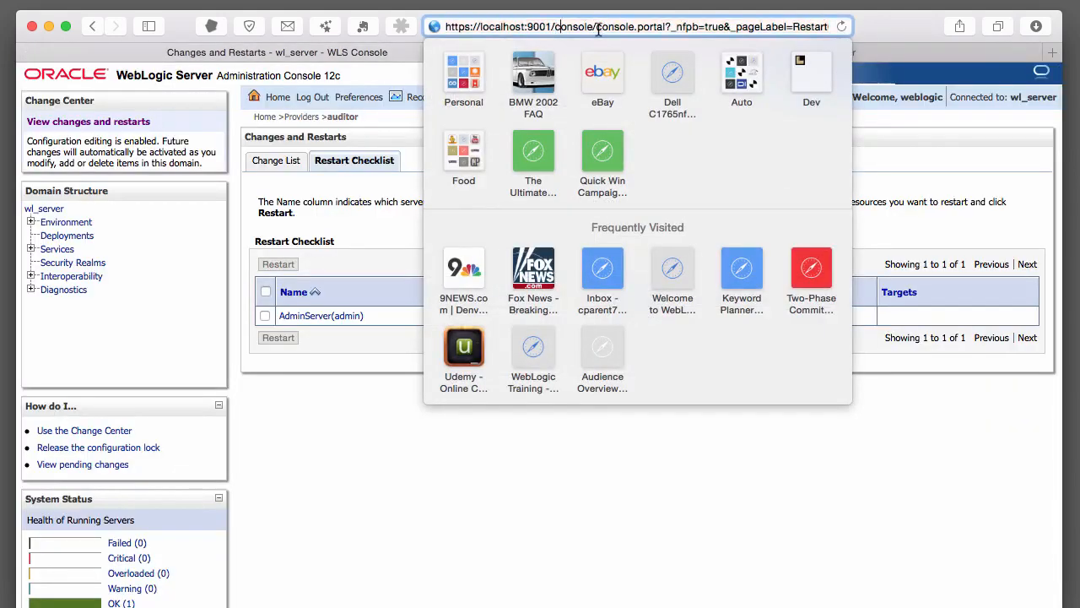
left_click_drag(599, 26, 975, 32)
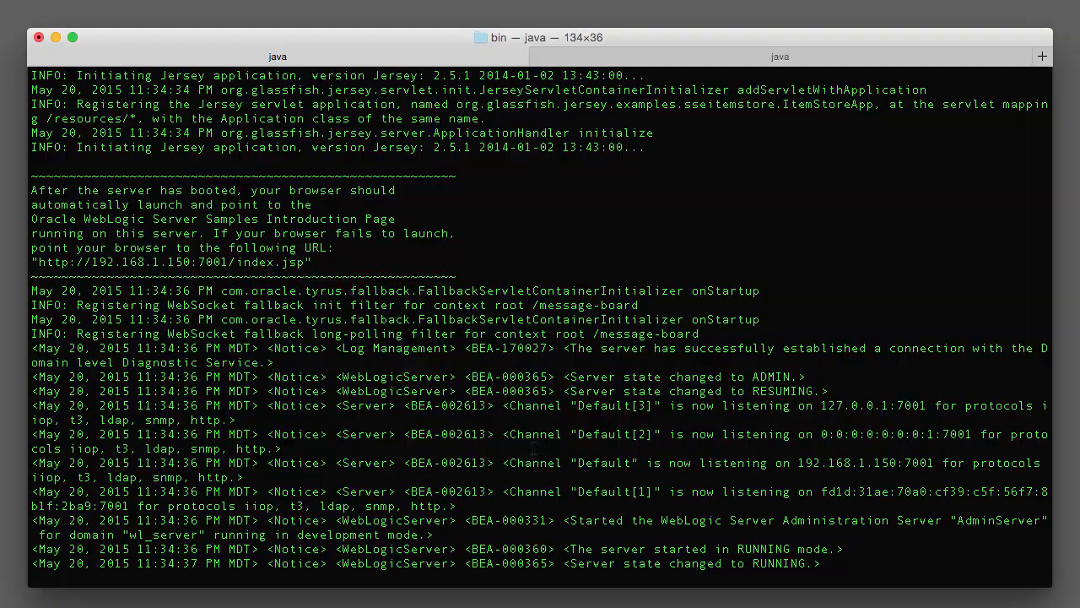
Leave the Derby ij session in the second Terminal tab with exit;
left_click(633, 57)
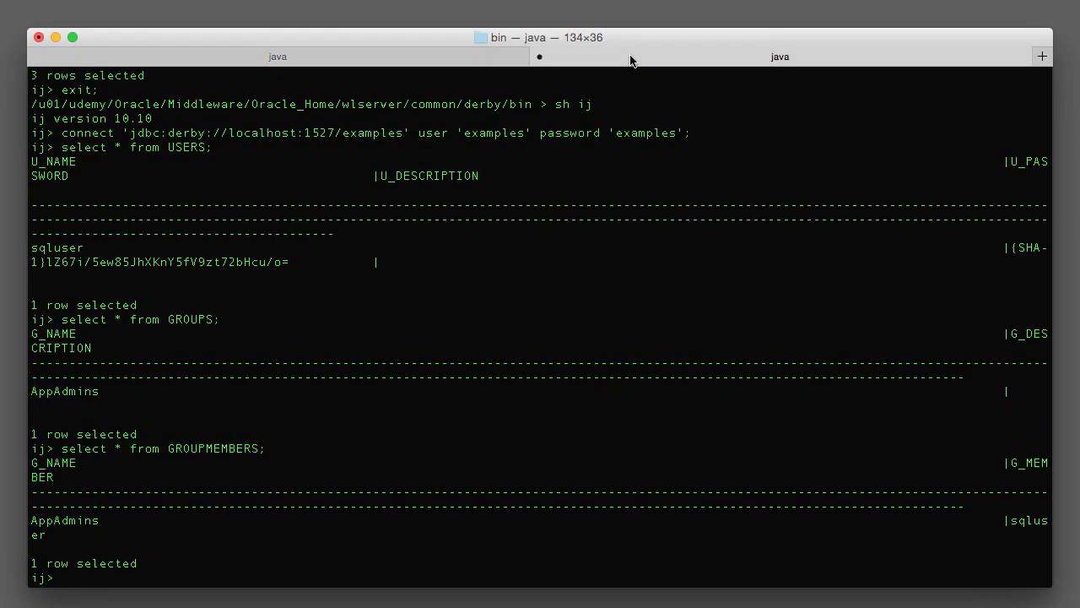
type("exit;")
key("Return")
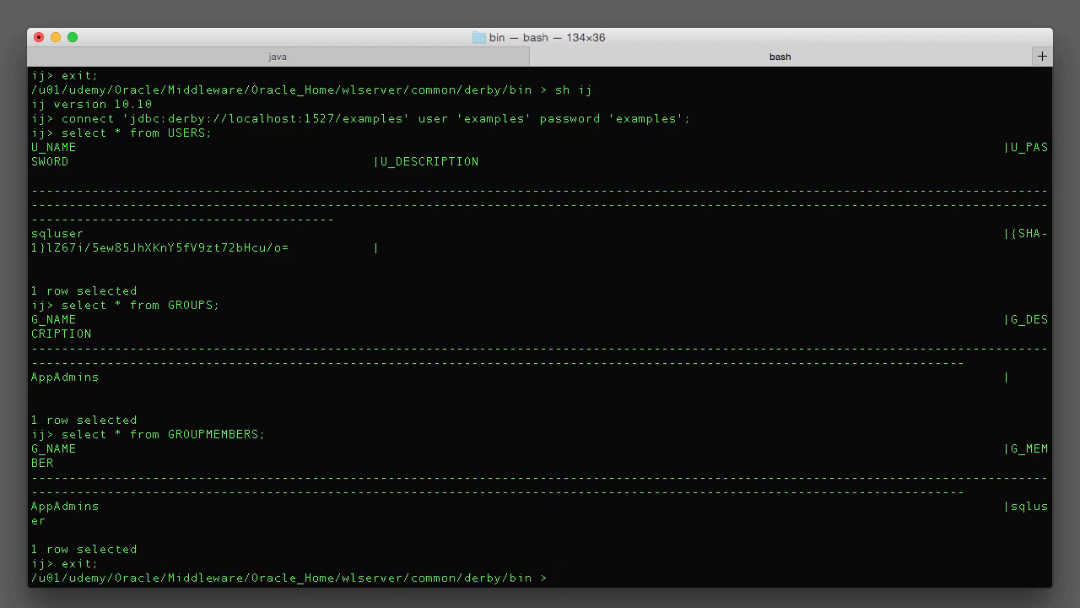
Change to /u01/udemy/domains/wl_server/servers/AdminServer/logs and list its files
type("cd /u01/")
type("domain")
key("BackSpace")
key("BackSpace")
key("BackSpace")
key("BackSpace")
key("BackSpace")
type("ue")
key("BackSpace")
key("BackSpace")
key("BackSpace")
type("ud")
key("Tab")
type("d")
key("Tab")
type("w")
key("Tab")
type("s")
key("Tab")
type("A")
key("Tab")
type("logs")
key("Return")
type("ls")
key("Return")
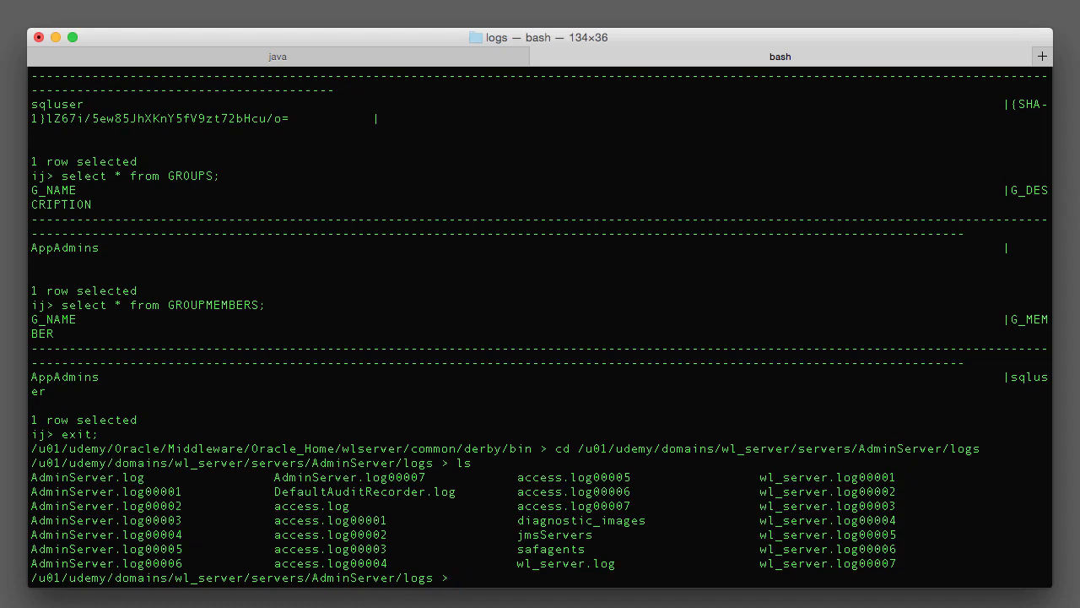
Open DefaultAuditRecorder.log with view, find it empty, and quit with :q
left_click_drag(274, 491, 457, 487)
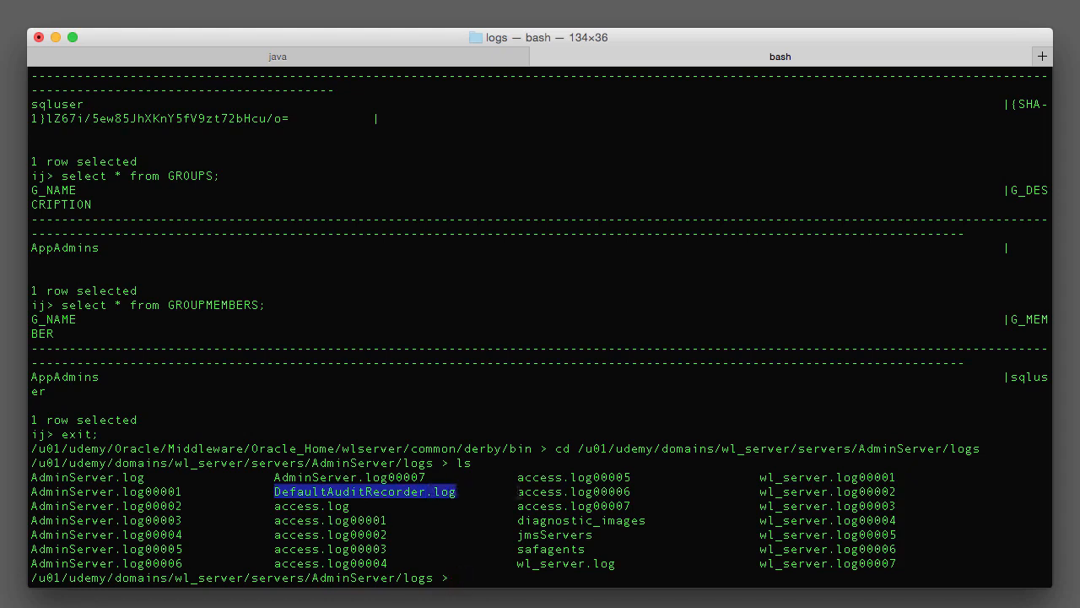
left_click(490, 504)
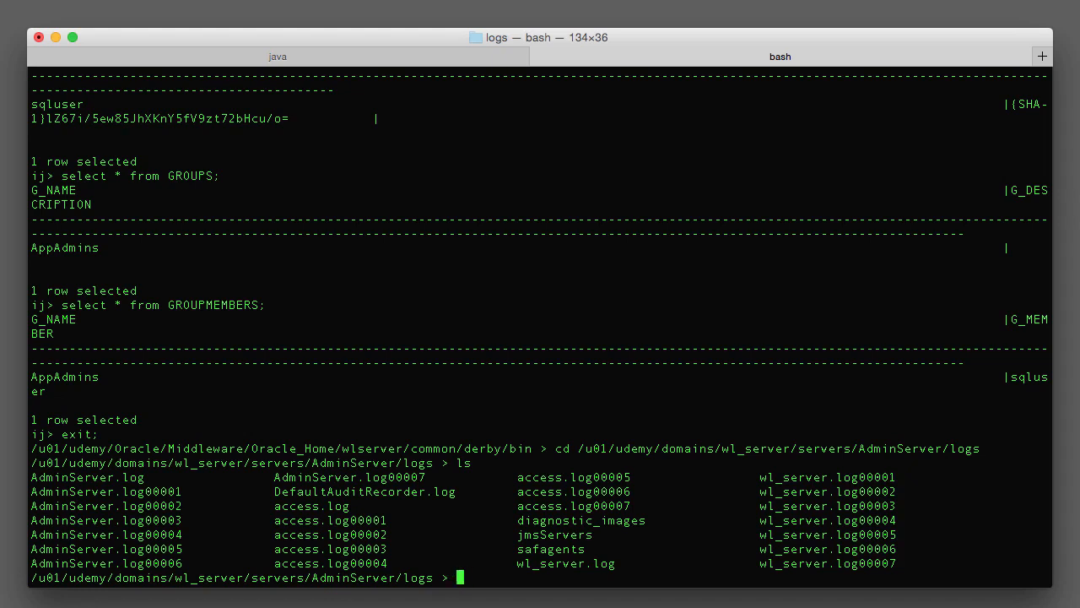
type("view De")
key("Tab")
key("Return")
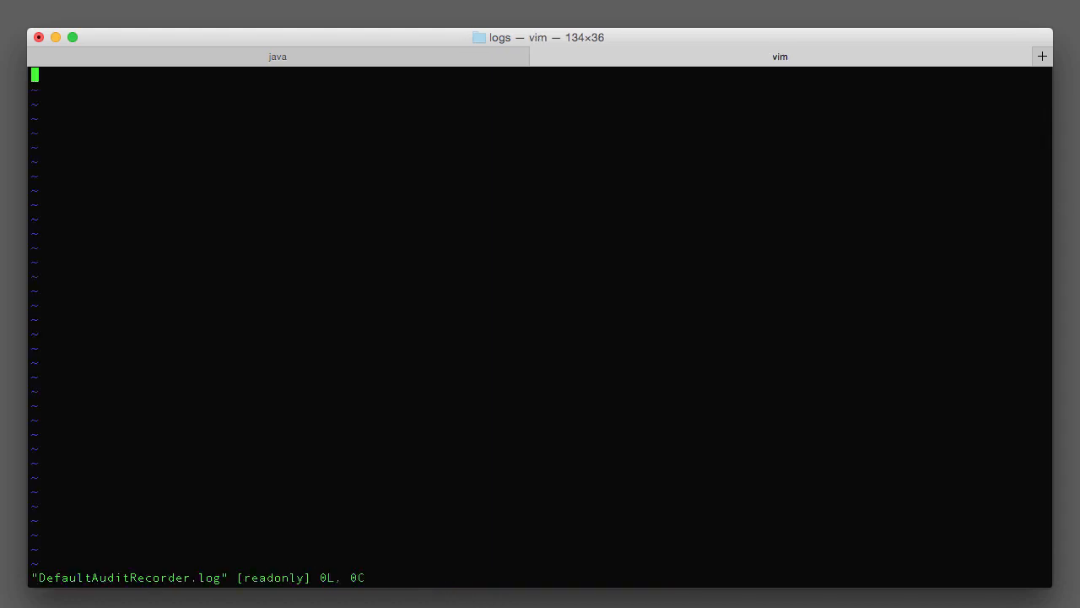
key("colon")
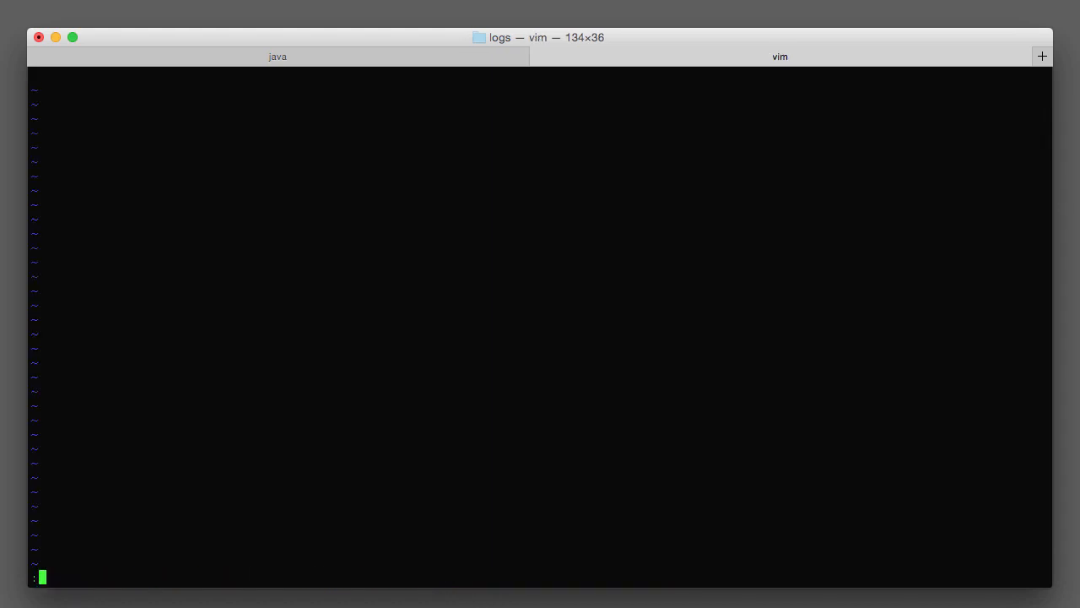
type("q")
key("Return")
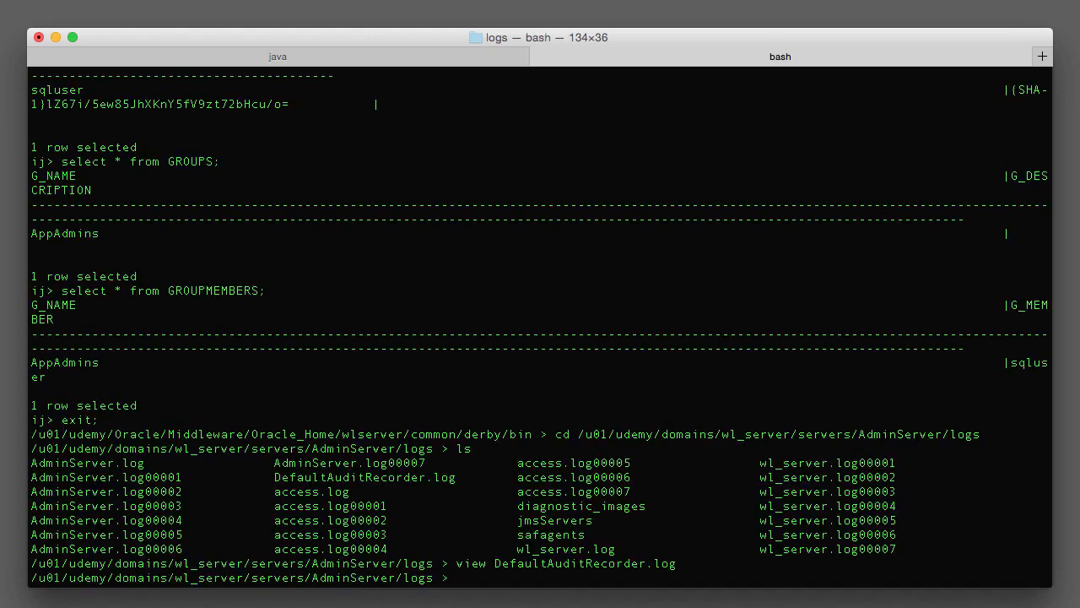
Follow DefaultAuditRecorder.log with tail -f, then select the username on the console login page
type("tail -f De")
key("Tab")
key("Return")
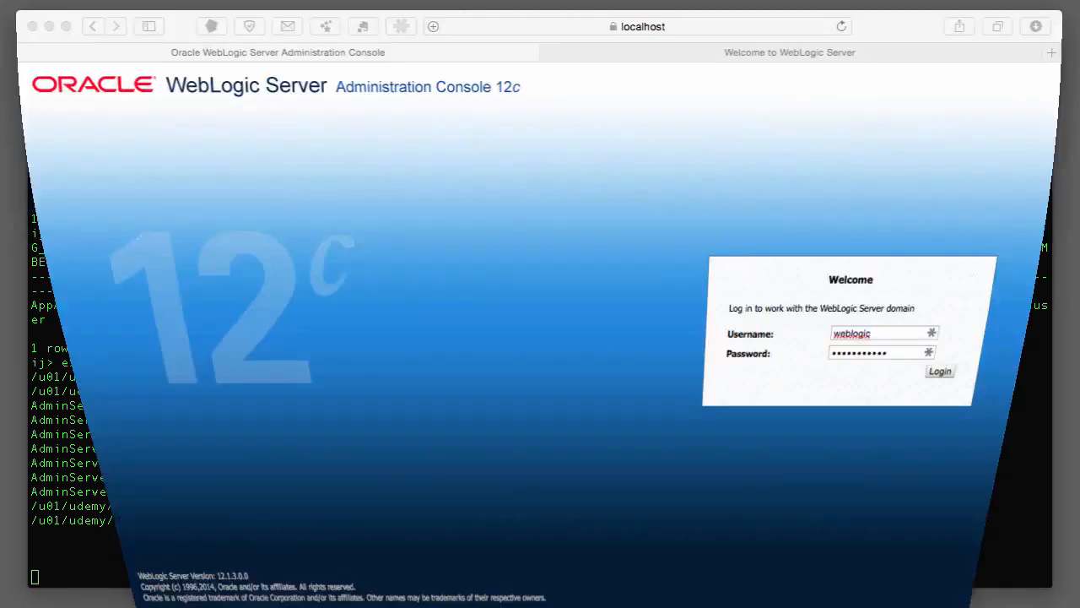
left_click_drag(896, 333, 767, 333)
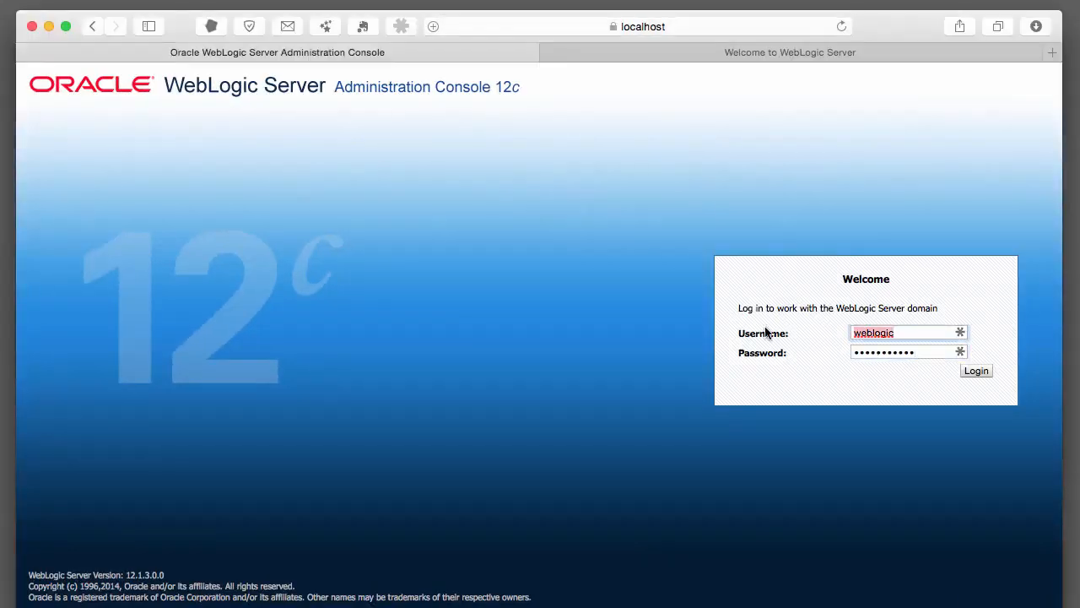
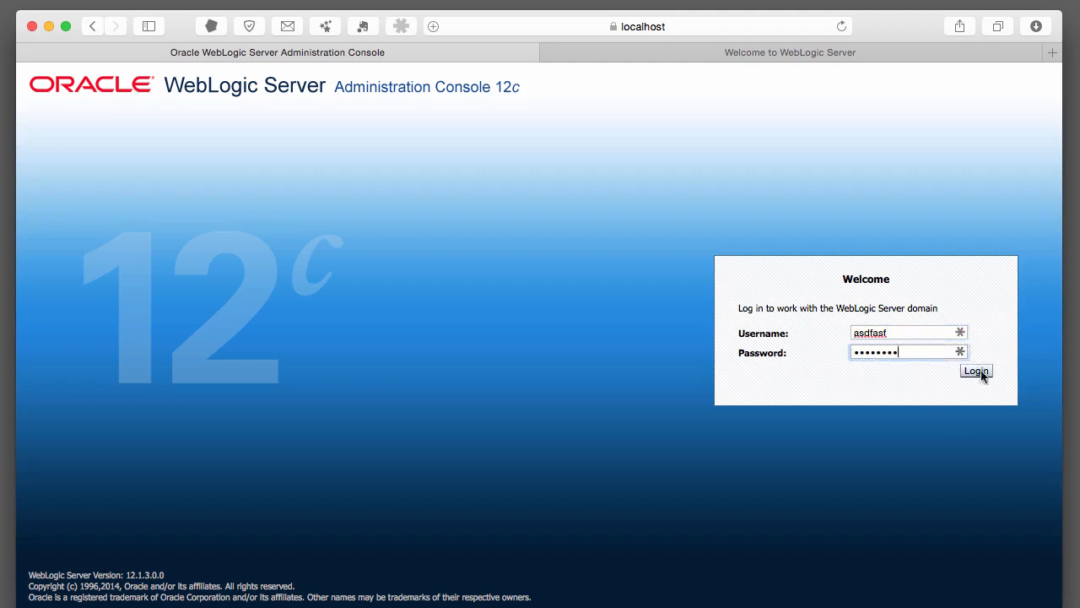
Submit the bogus username and password so the console responds with Authentication Denied
left_click(976, 371)
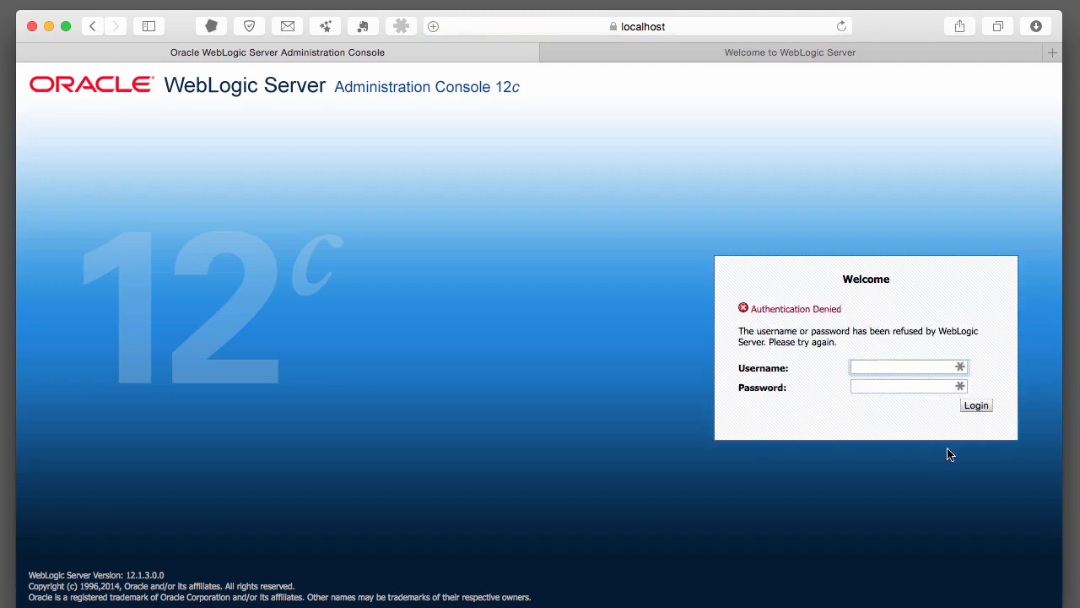